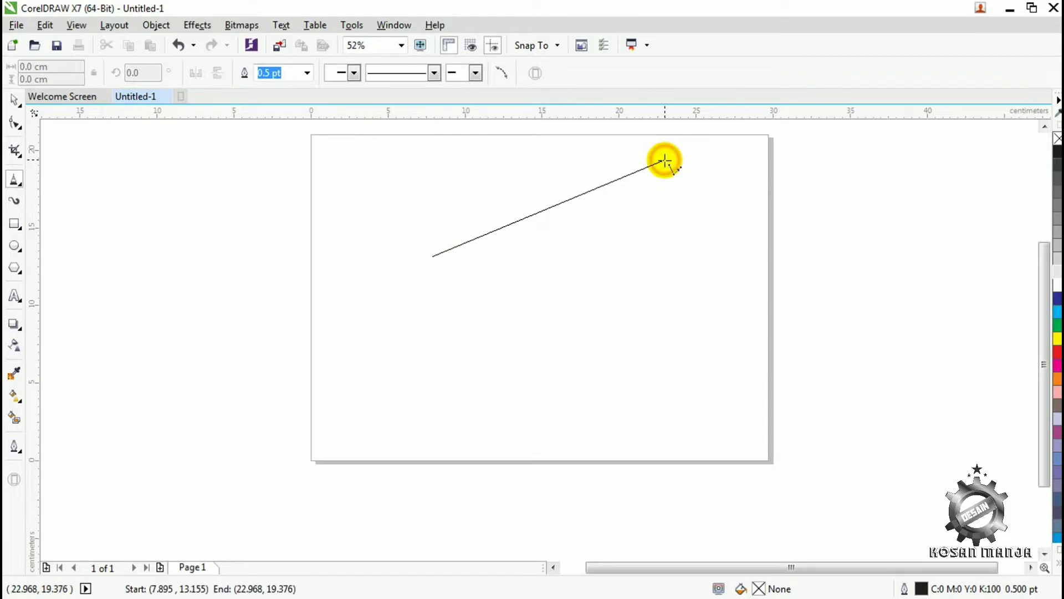
# - Draw a four-sided open polyline about 17 × 16 cm, ending it on its own first segment
pyautogui.click(695, 409)
pyautogui.click(510, 396)
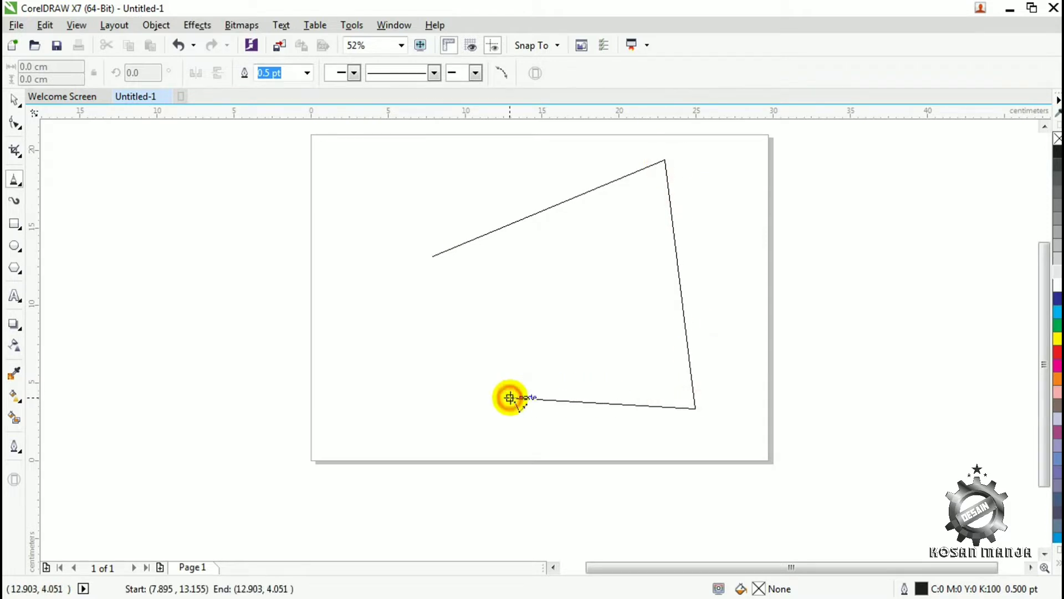
pyautogui.click(487, 235)
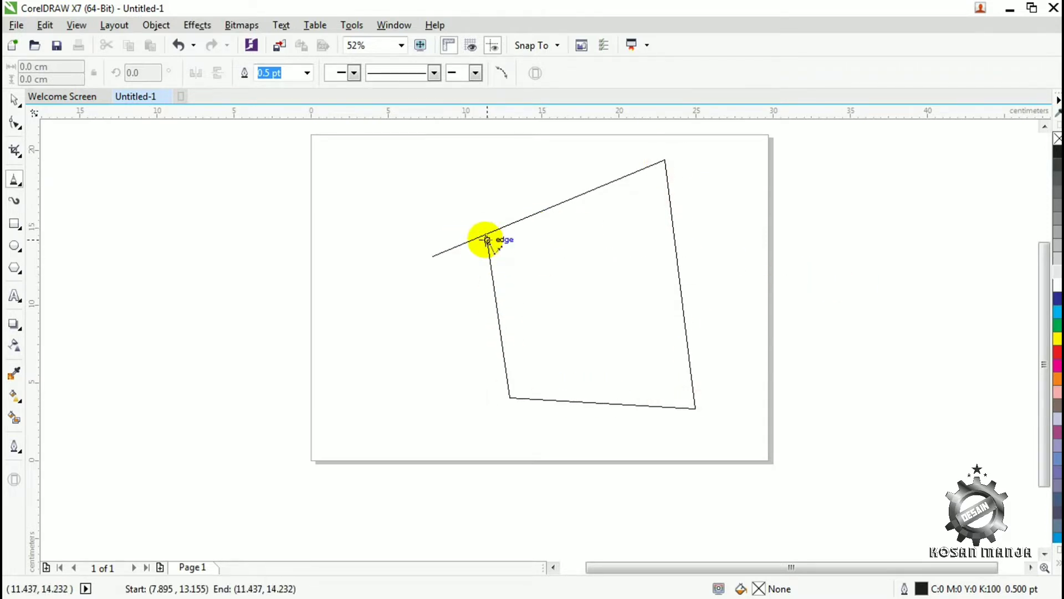
pyautogui.doubleClick(487, 238)
# - Bring the polyline's loose ends together into a four-cornered shape and fill it with 30% black
pyautogui.click(15, 100)
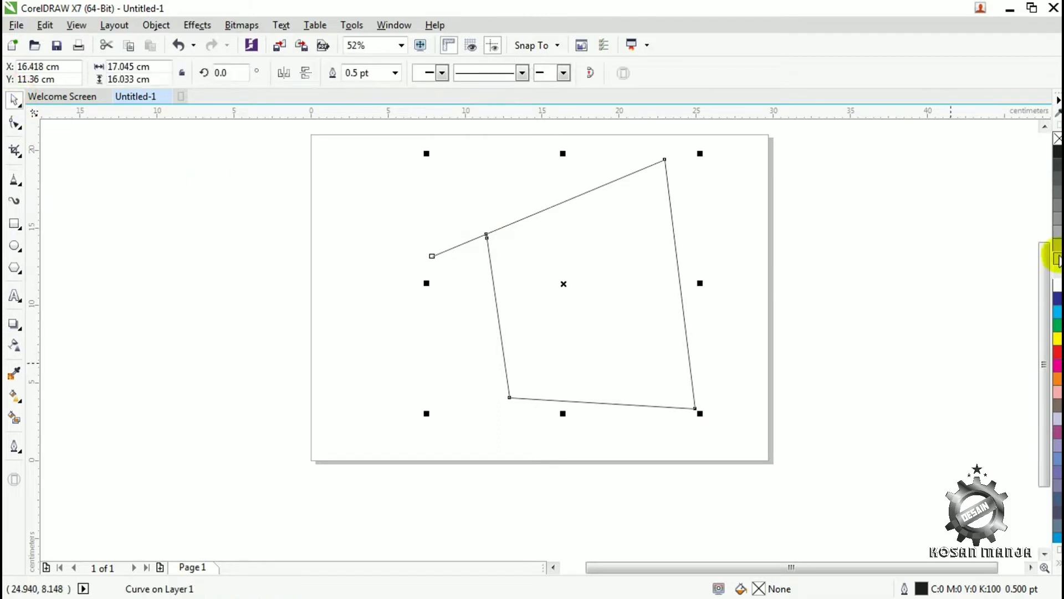
pyautogui.click(1057, 235)
pyautogui.click(15, 123)
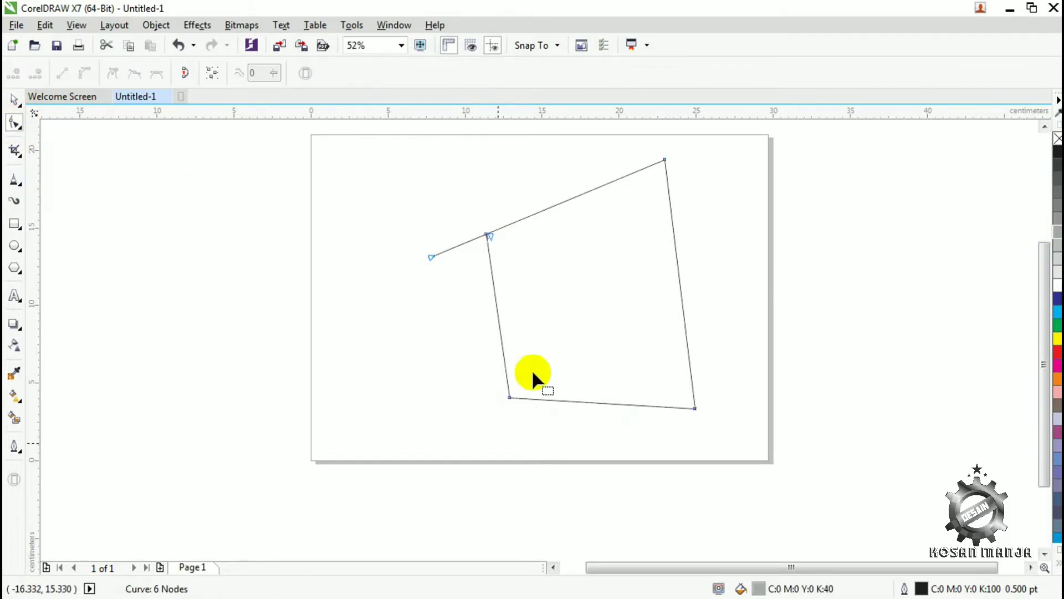
pyautogui.moveTo(487, 235); pyautogui.dragTo(424, 249)
pyautogui.click(1057, 241)
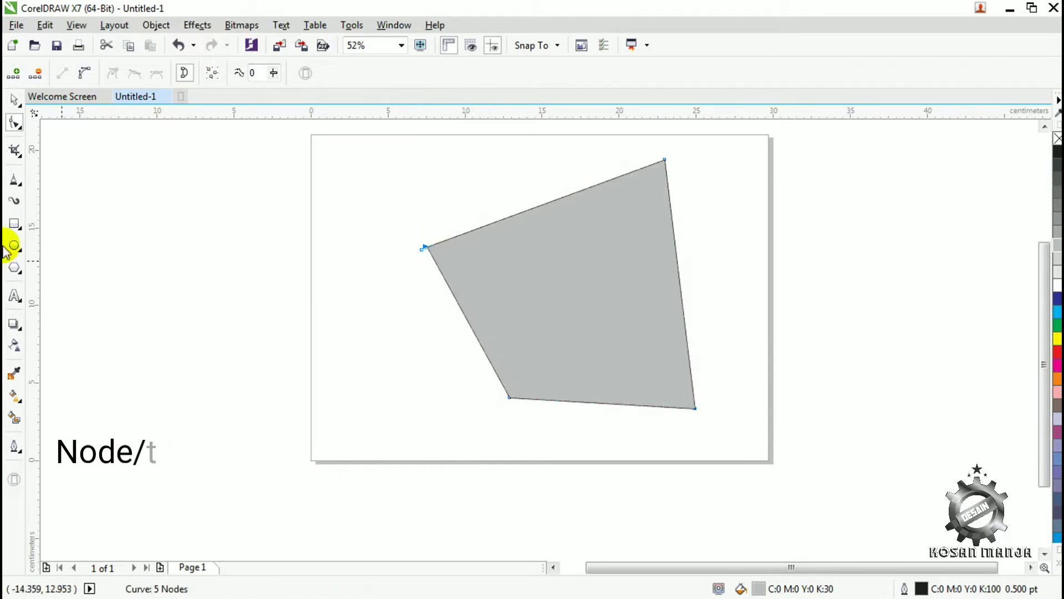
# - Move the grey shape partly off the page's right edge and delete it
pyautogui.click(14, 100)
pyautogui.moveTo(557, 292); pyautogui.dragTo(472, 328)
pyautogui.moveTo(530, 289); pyautogui.dragTo(872, 309)
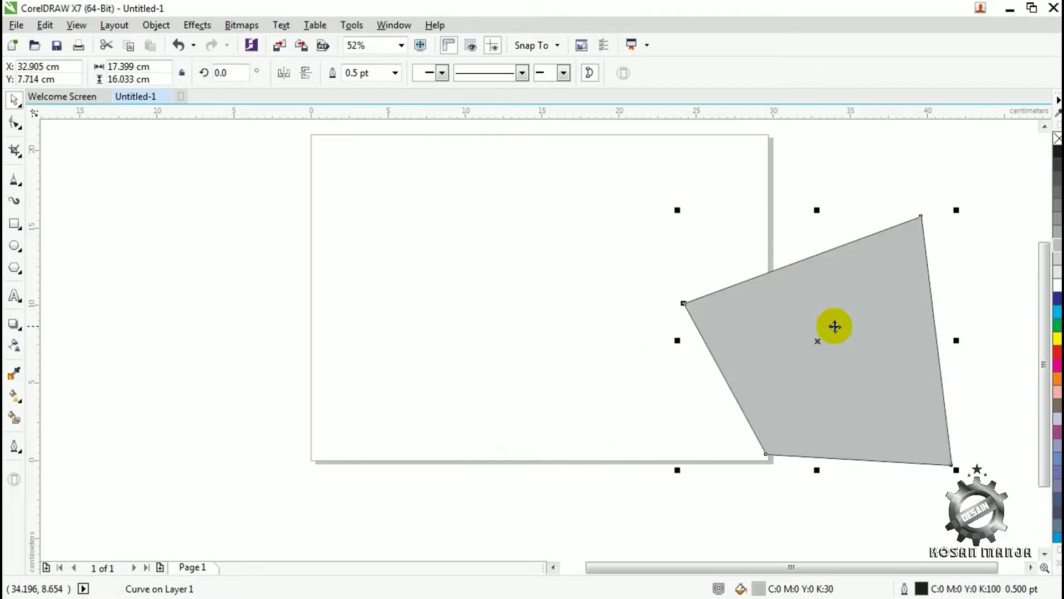
pyautogui.click(21, 185)
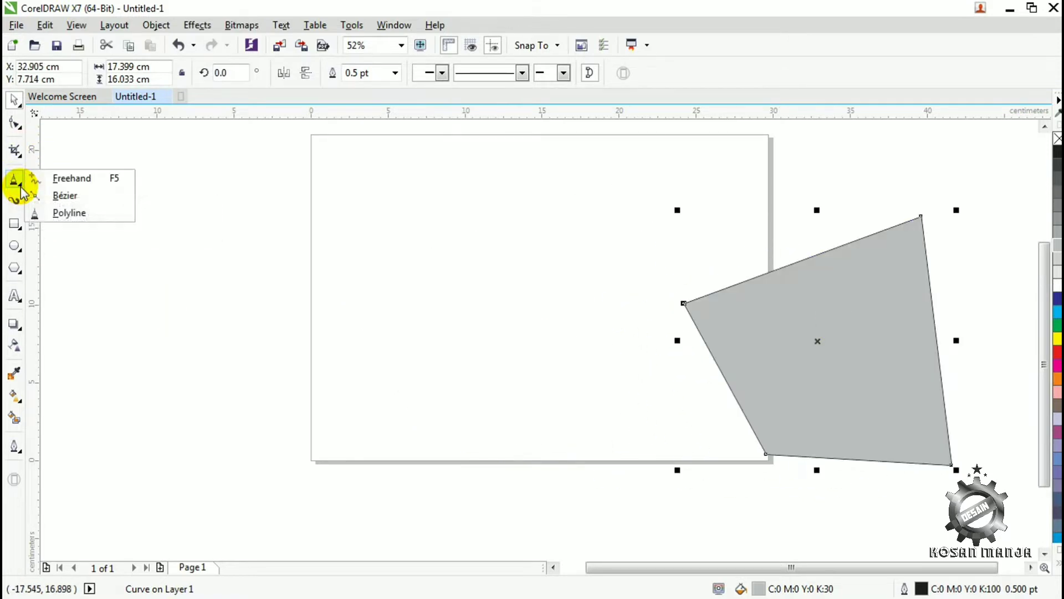
pyautogui.click(803, 318)
pyautogui.press('Delete')
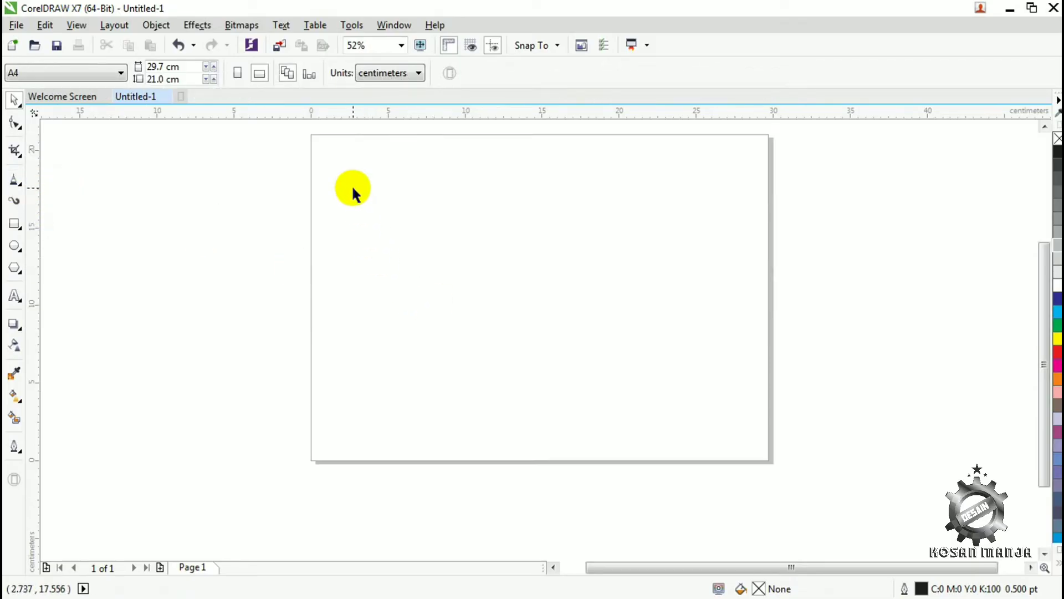
# - Draw a straight diagonal line about 16.7 × 19.9 cm down across the page and set its outline width to 8 pt
pyautogui.click(25, 176)
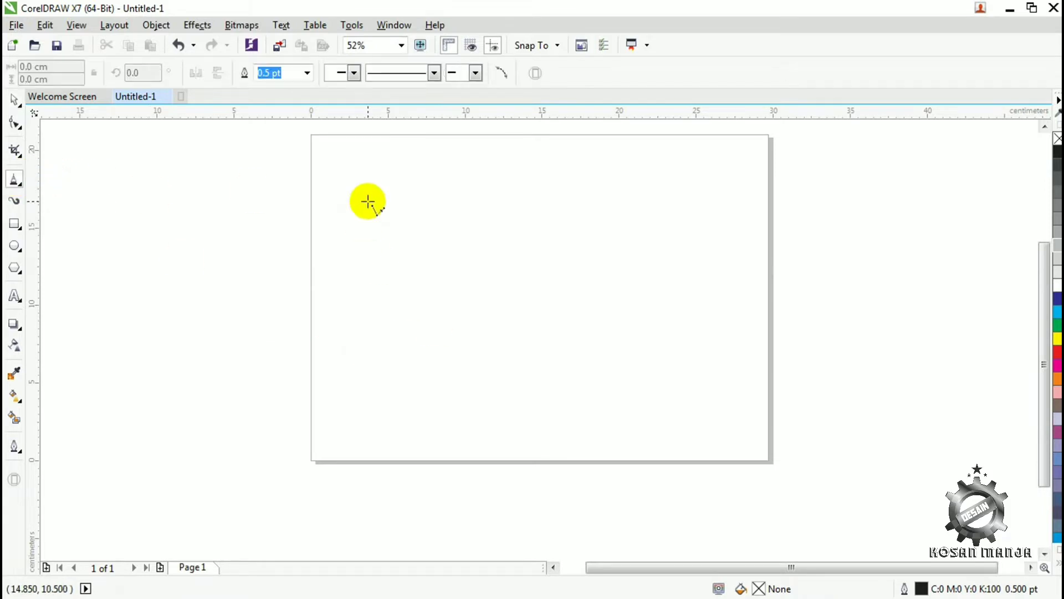
pyautogui.moveTo(361, 202)
pyautogui.mouseDown()
pyautogui.moveTo(606, 510)
pyautogui.moveTo(618, 510)
pyautogui.moveTo(573, 418)
pyautogui.moveTo(617, 511)
pyautogui.mouseUp()
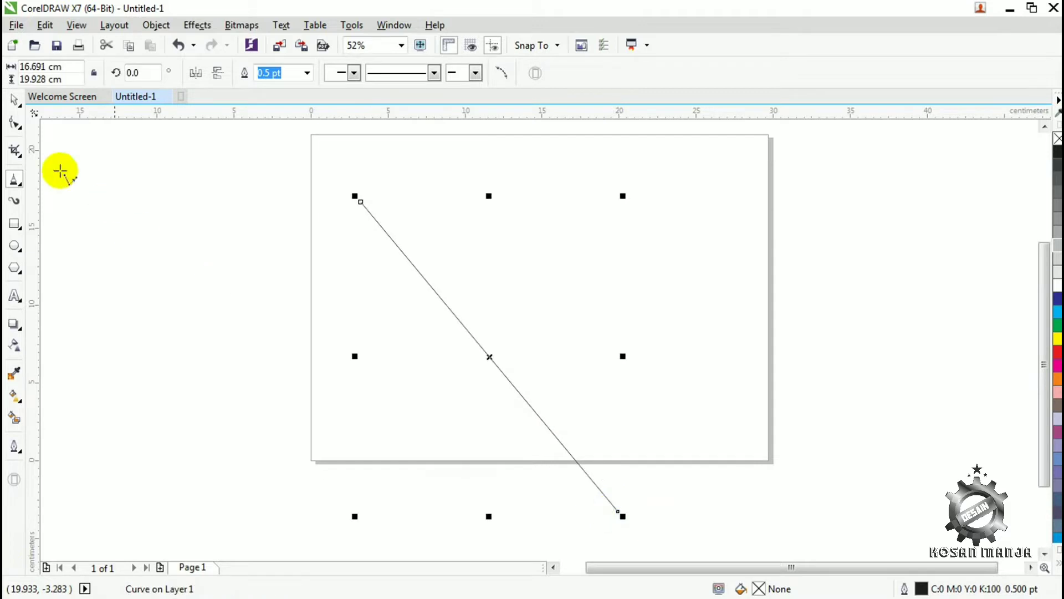
pyautogui.click(307, 73)
pyautogui.click(266, 194)
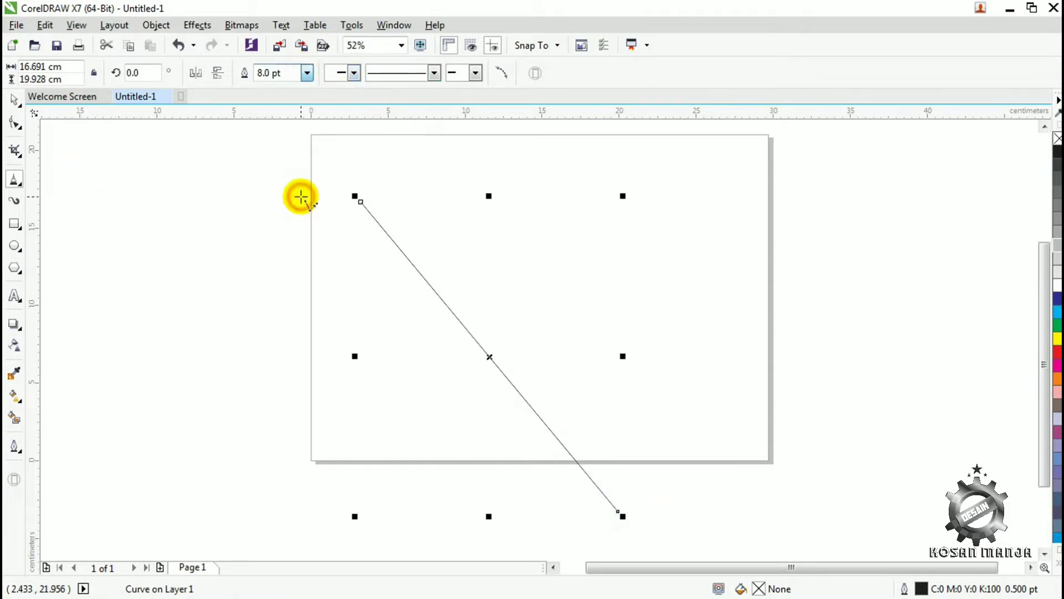
# - Reposition the thick diagonal line so that it runs through the middle of the page
pyautogui.moveTo(491, 357); pyautogui.dragTo(444, 313)
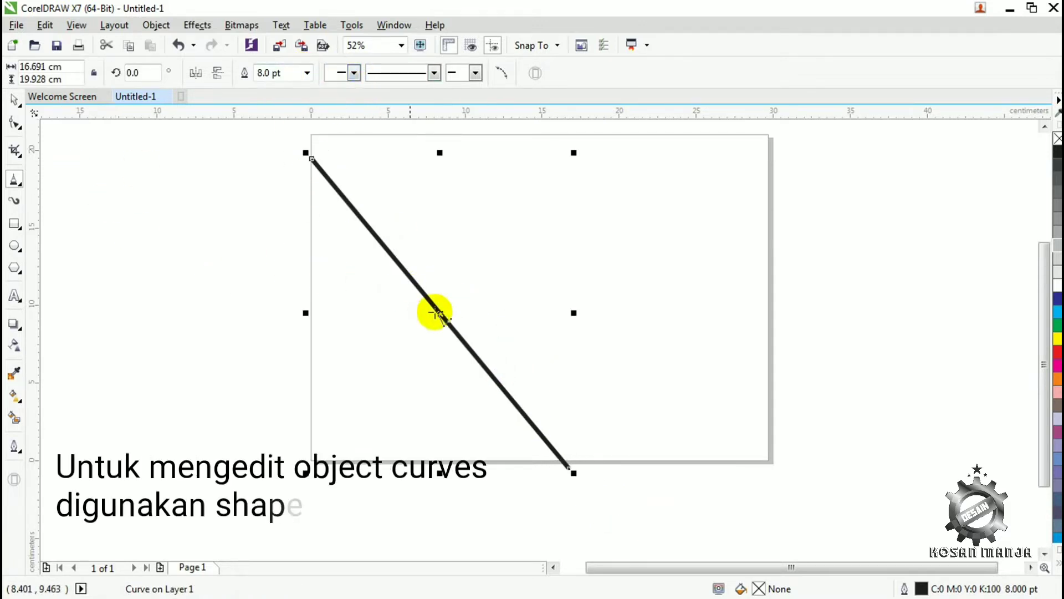
pyautogui.click(15, 123)
pyautogui.moveTo(429, 313); pyautogui.dragTo(466, 345)
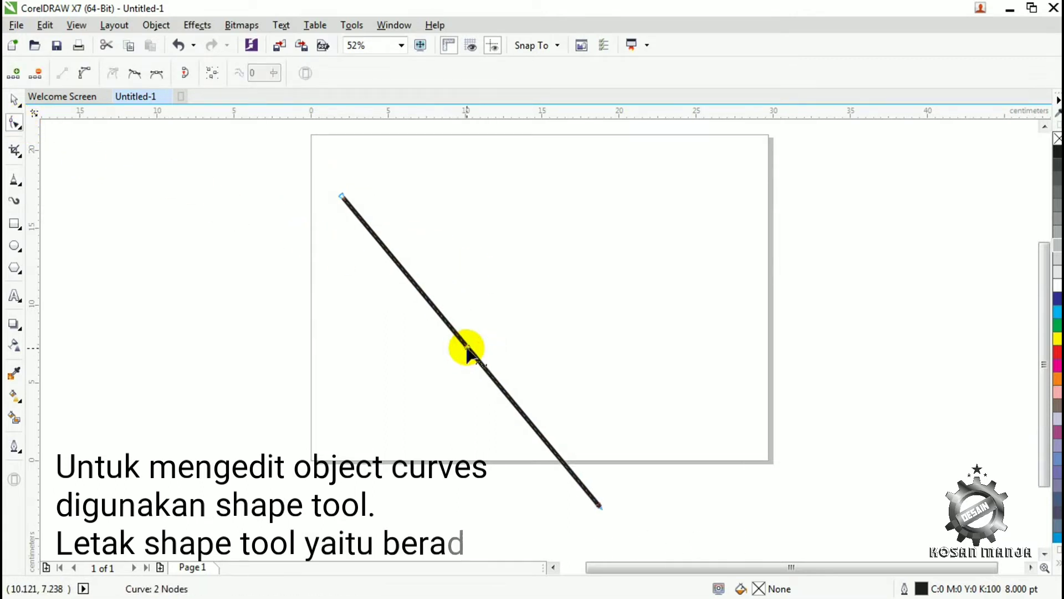
pyautogui.click(14, 100)
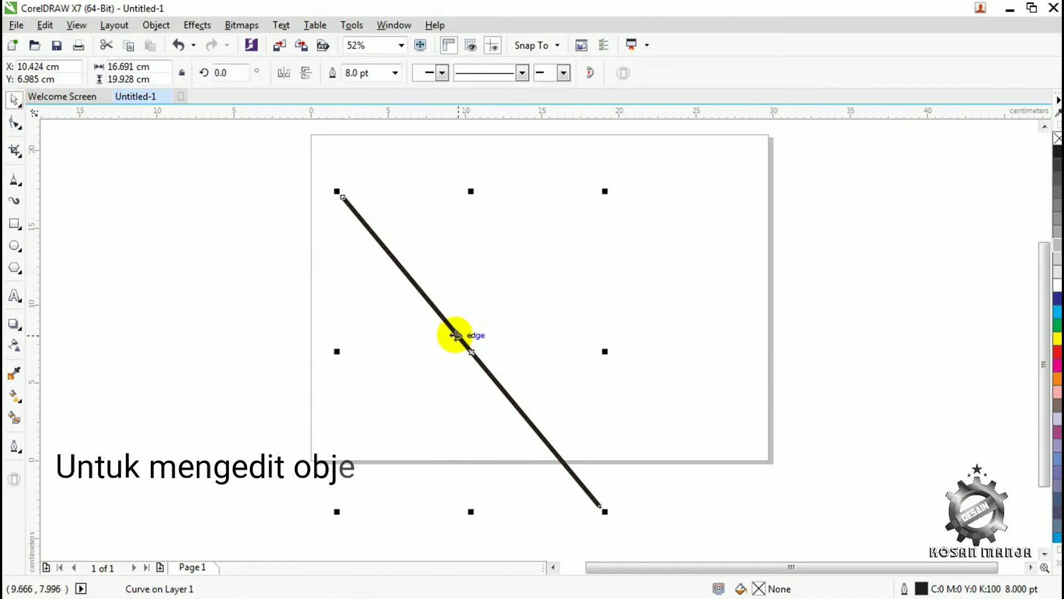
pyautogui.moveTo(473, 336); pyautogui.dragTo(512, 307)
# - Convert the diagonal line to a curve and bow its middle toward the page's lower-left corner
pyautogui.click(14, 123)
pyautogui.click(519, 331)
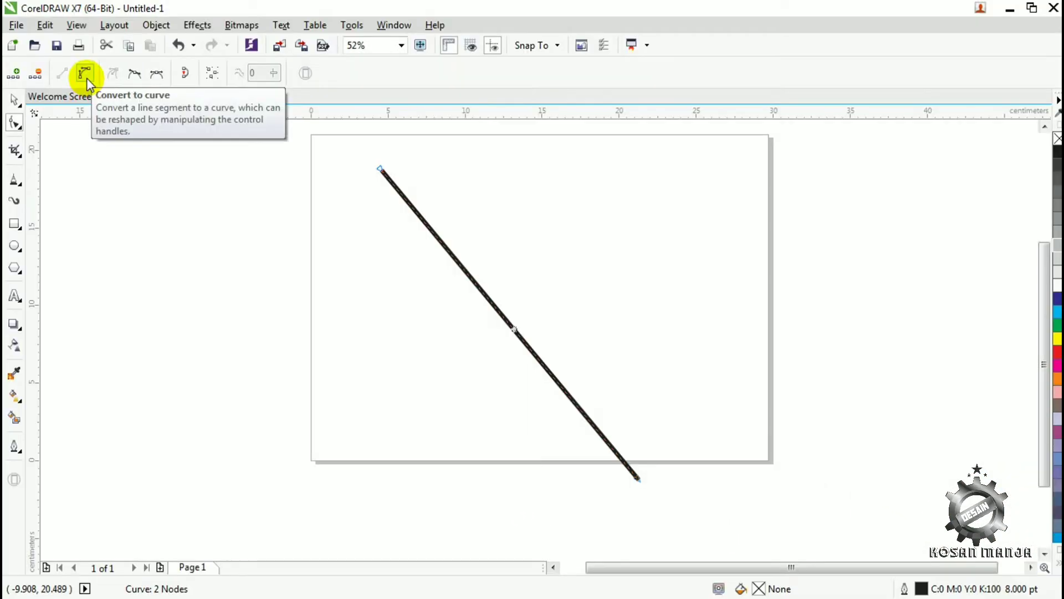
pyautogui.click(87, 78)
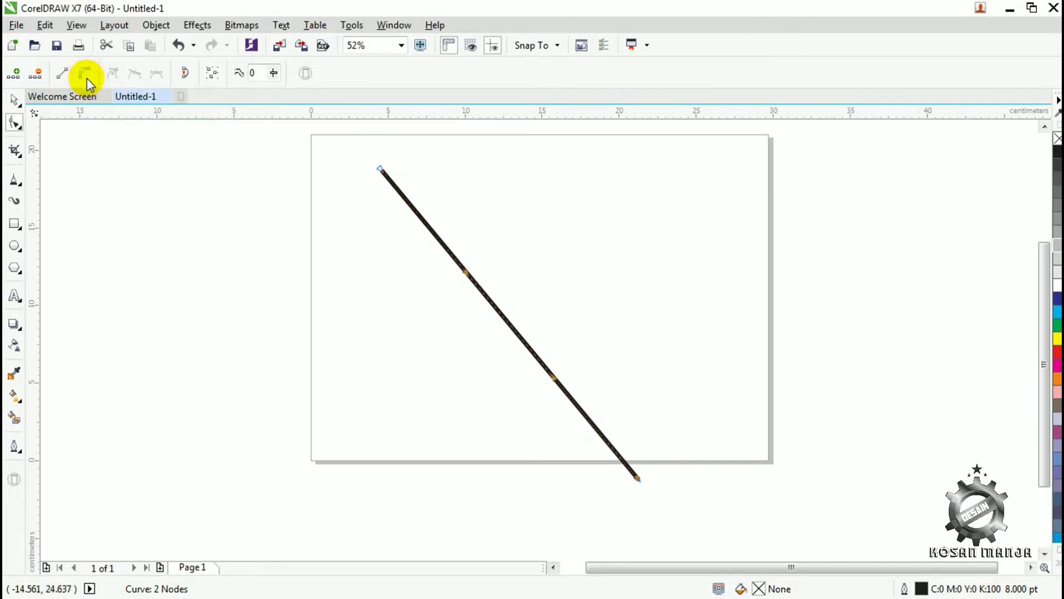
pyautogui.click(520, 337)
pyautogui.moveTo(520, 338); pyautogui.dragTo(470, 372)
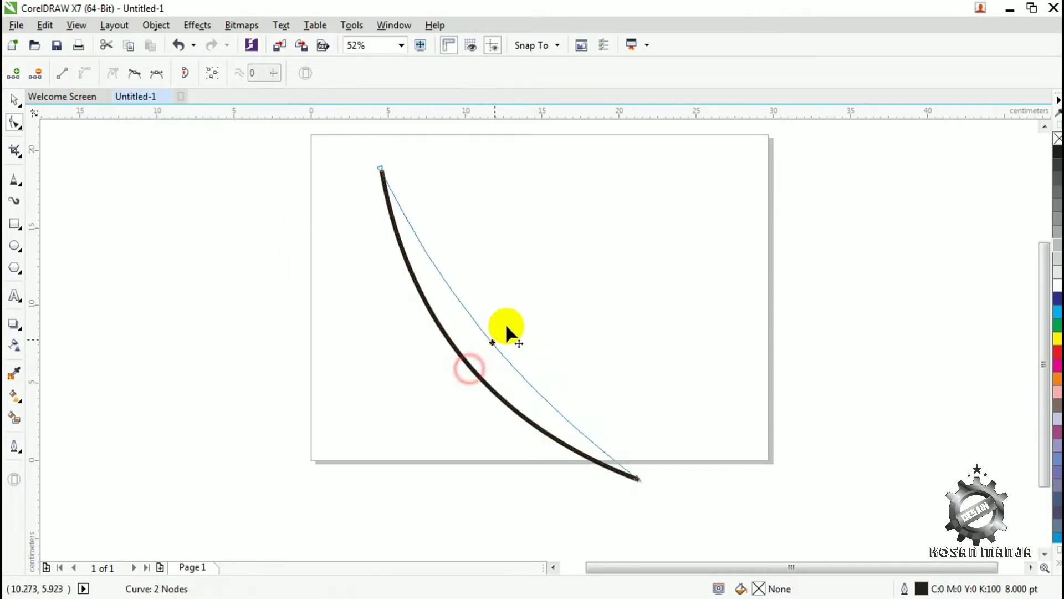
# - Add two nodes to the curve and reshape its nodes and segments into a wave that crosses itself
pyautogui.moveTo(507, 328); pyautogui.dragTo(422, 334)
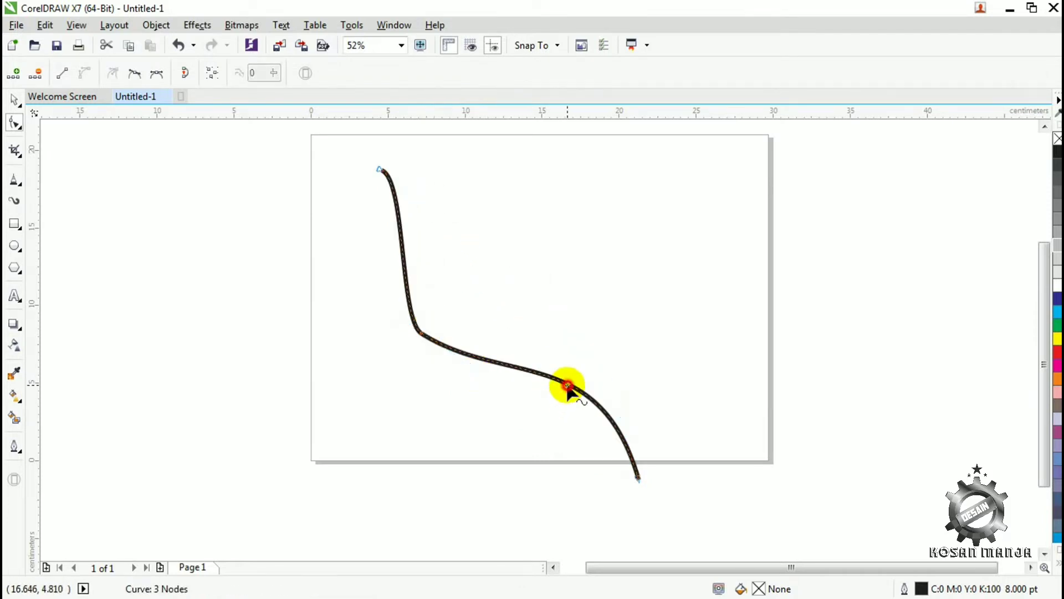
pyautogui.moveTo(561, 344); pyautogui.dragTo(532, 218)
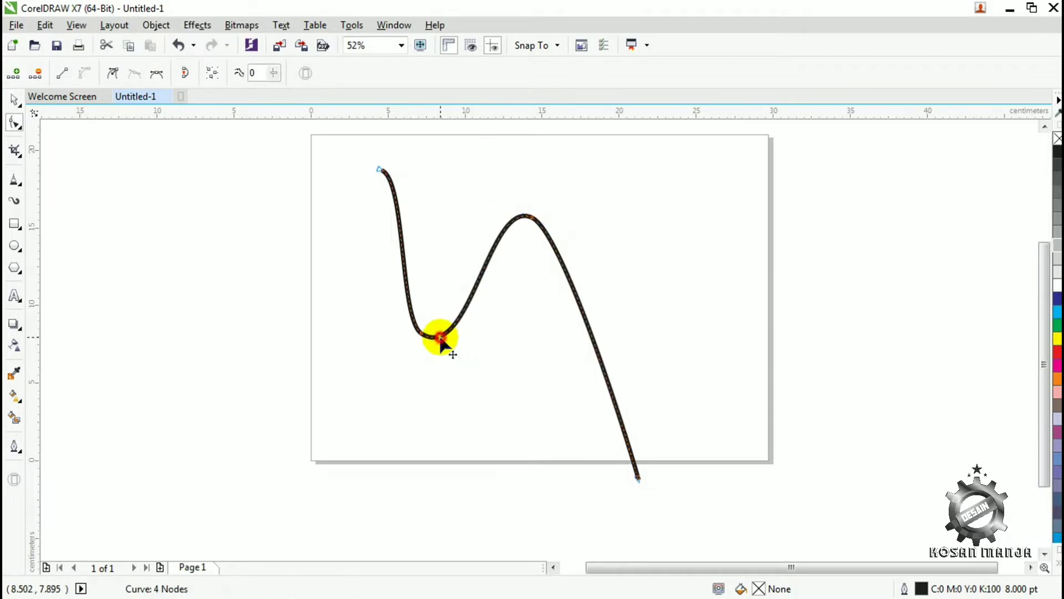
pyautogui.moveTo(440, 341); pyautogui.dragTo(449, 305)
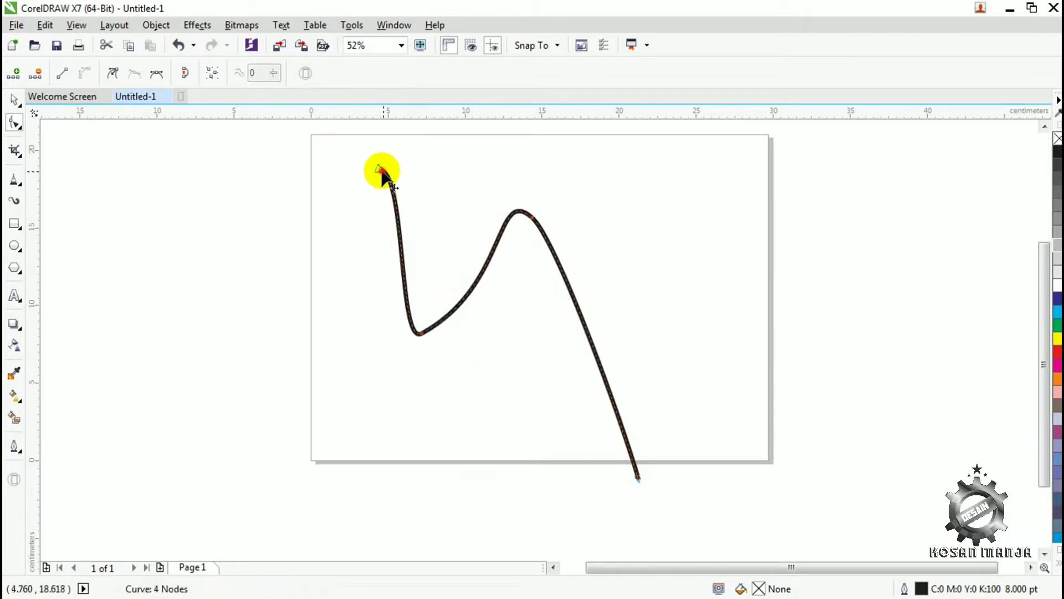
pyautogui.moveTo(382, 171); pyautogui.dragTo(276, 347)
pyautogui.moveTo(389, 517); pyautogui.dragTo(616, 480)
pyautogui.moveTo(420, 338); pyautogui.dragTo(304, 180)
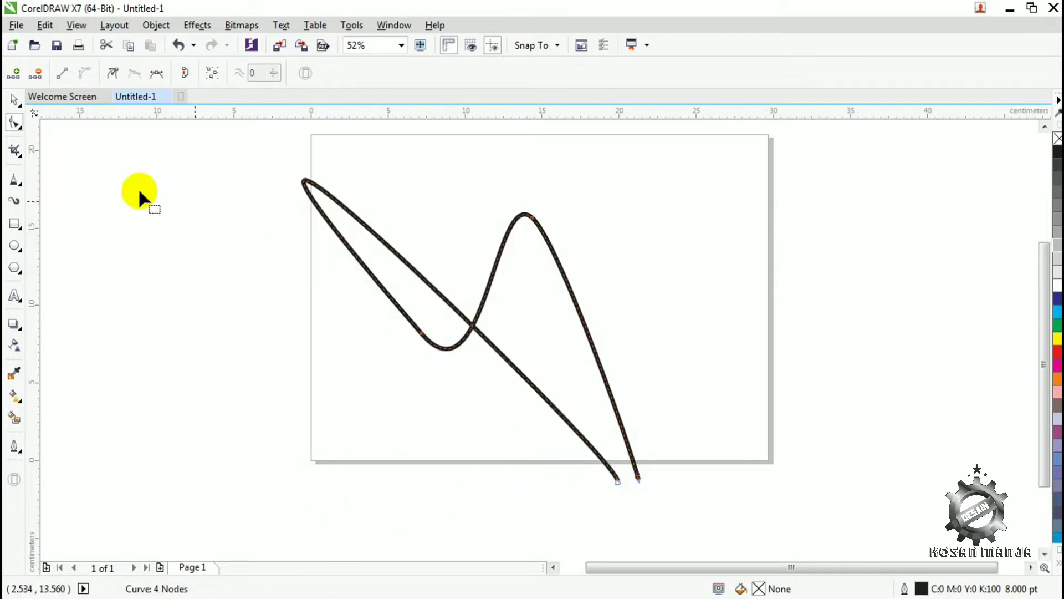
# - Delete the reshaped curve from the page
pyautogui.click(12, 102)
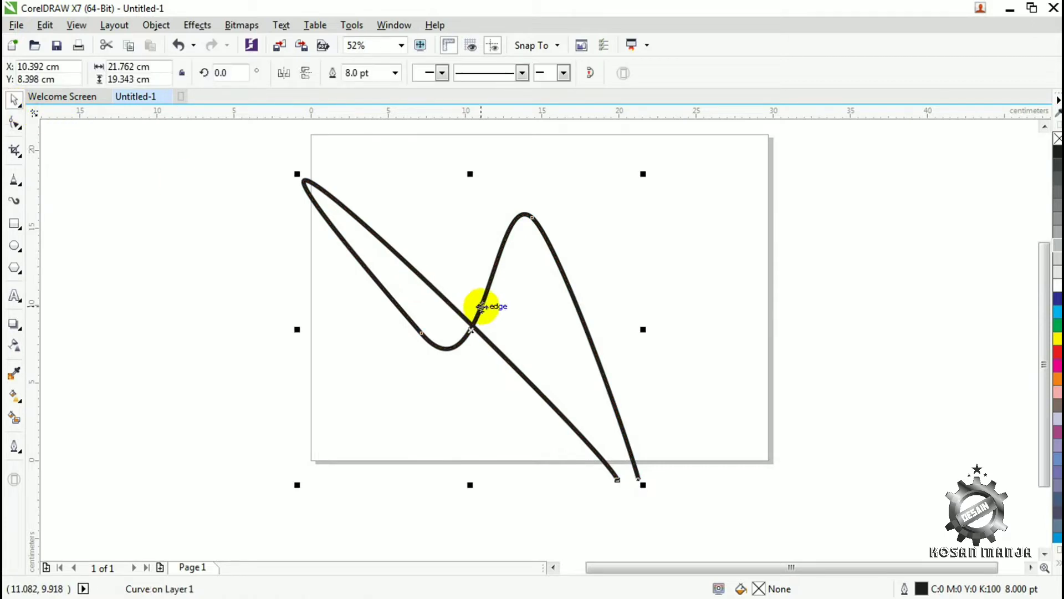
pyautogui.press('Delete')
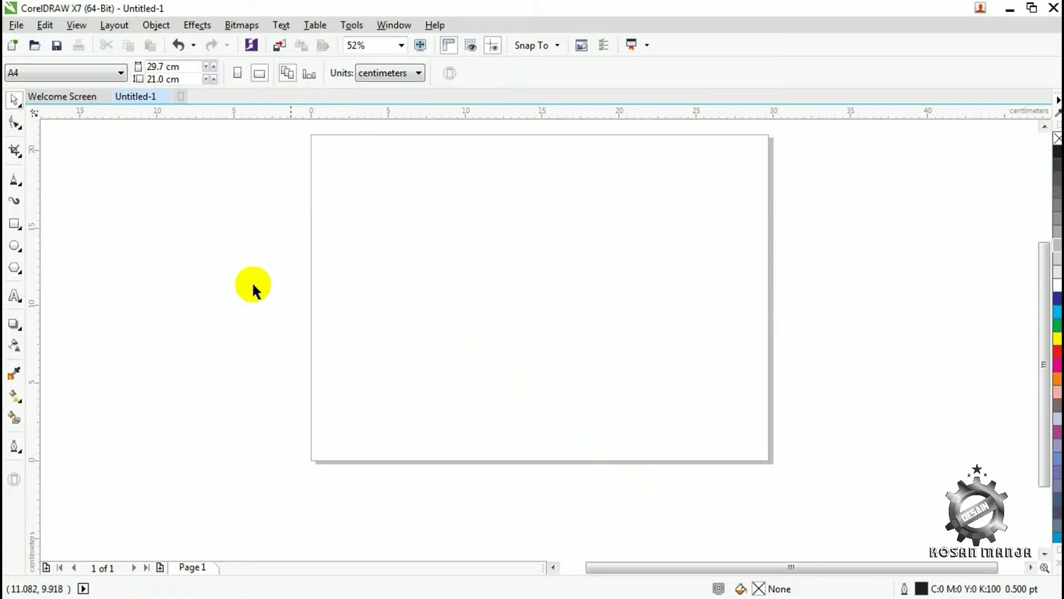
# - Draw a rectangle about 22.3 × 14.8 cm on the page and round all its corners to about 2.48 cm
pyautogui.click(15, 225)
pyautogui.moveTo(373, 196); pyautogui.dragTo(715, 426)
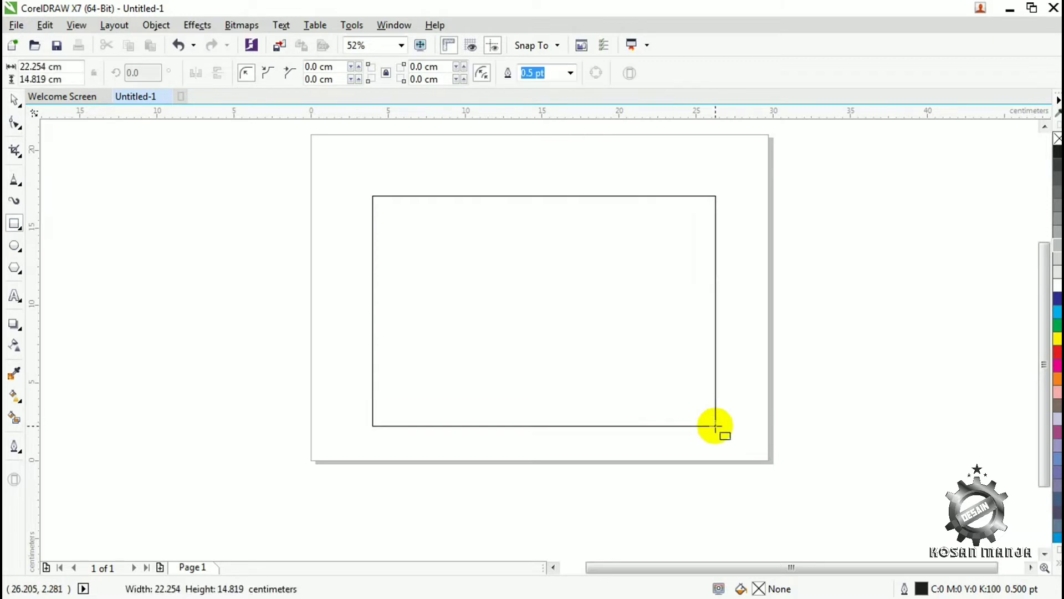
pyautogui.click(15, 122)
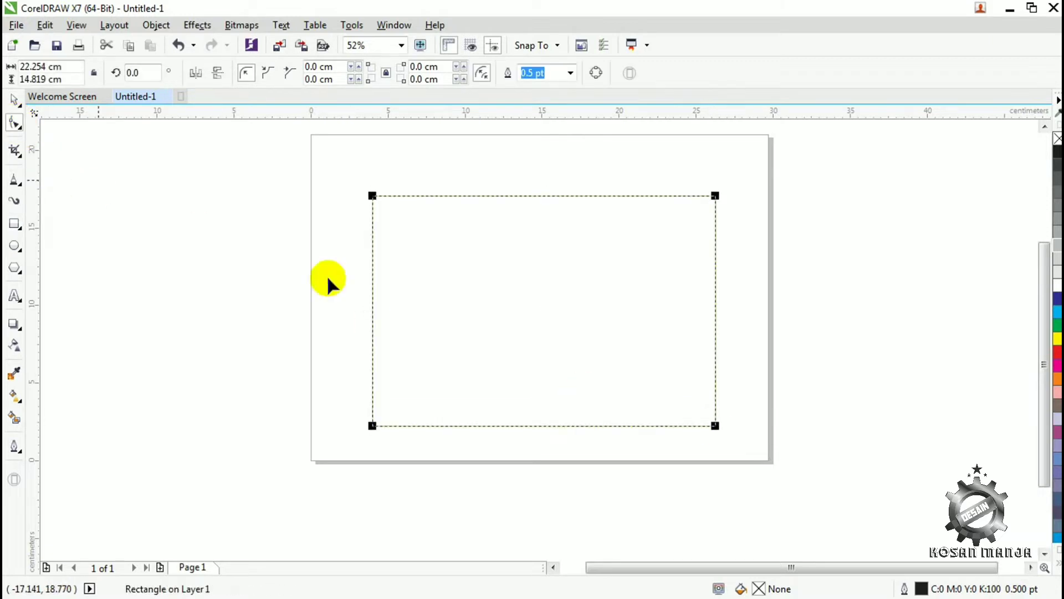
pyautogui.moveTo(372, 196); pyautogui.dragTo(405, 236)
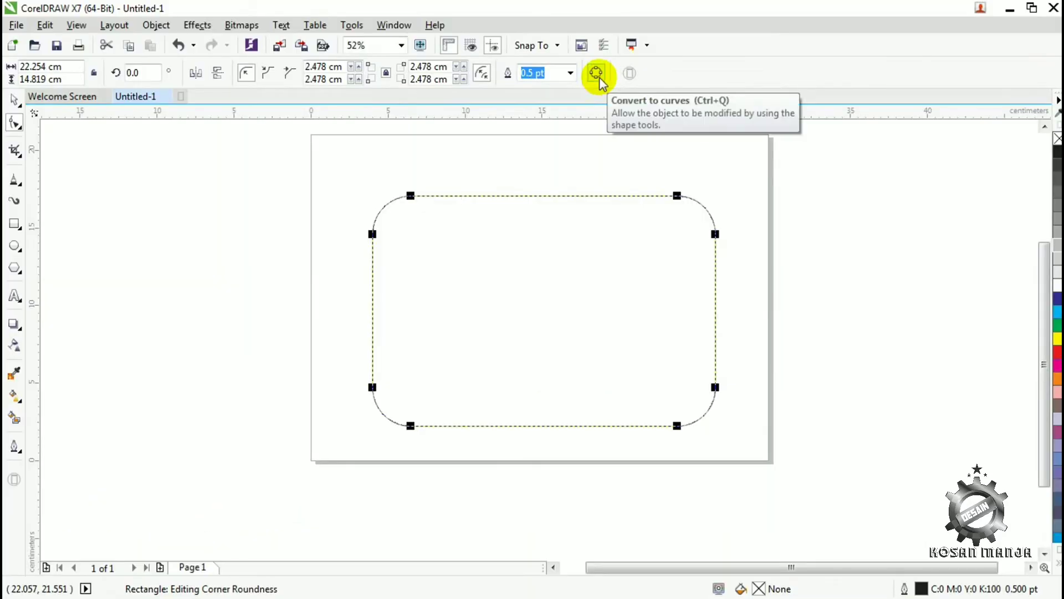
# - Convert the rounded rectangle to curves and bend its top edge downward into an arc
pyautogui.click(598, 77)
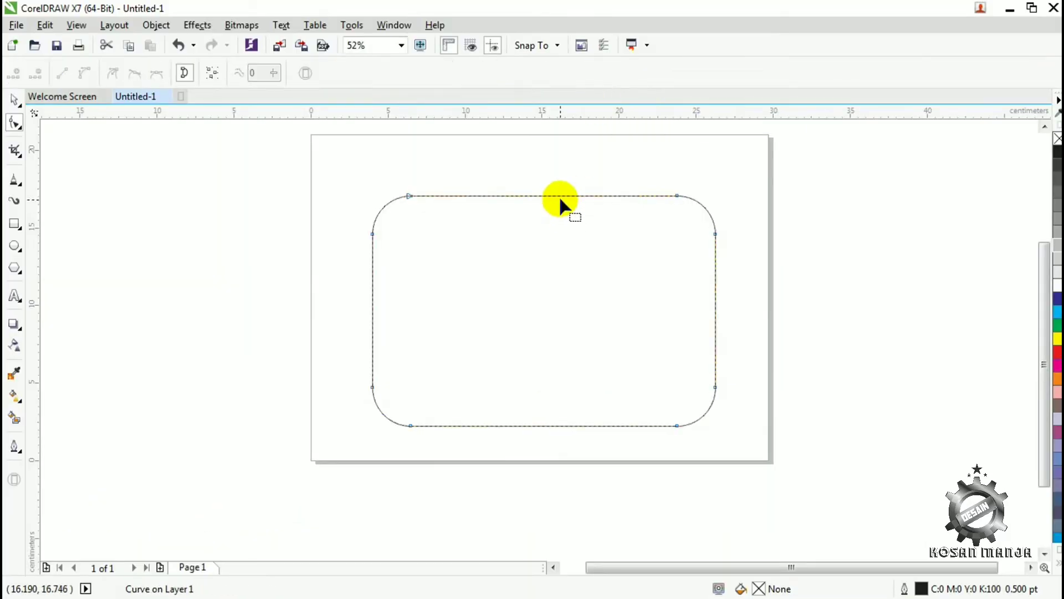
pyautogui.click(84, 72)
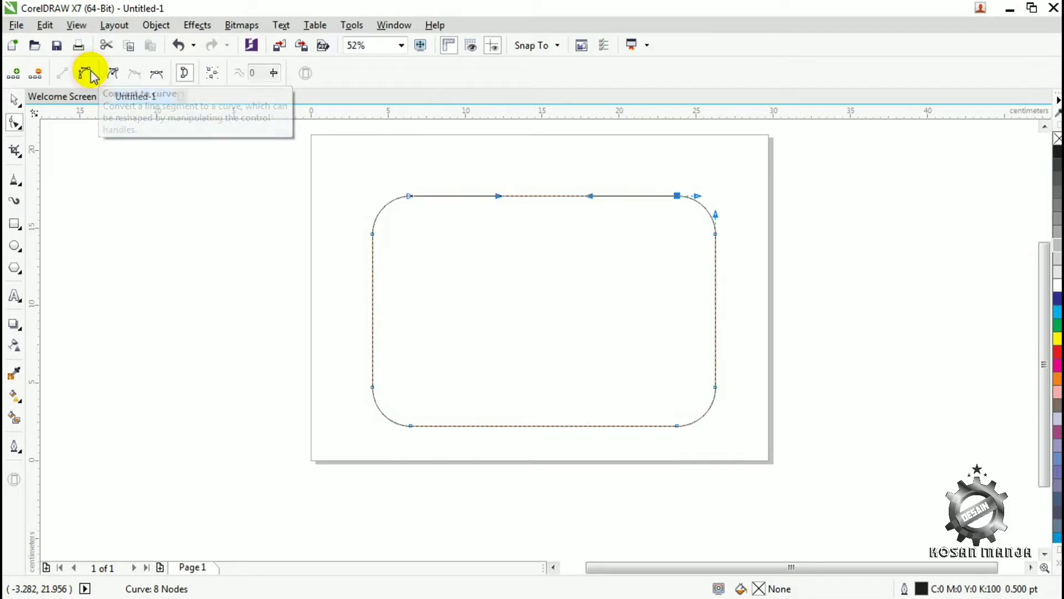
pyautogui.moveTo(540, 196); pyautogui.dragTo(544, 270)
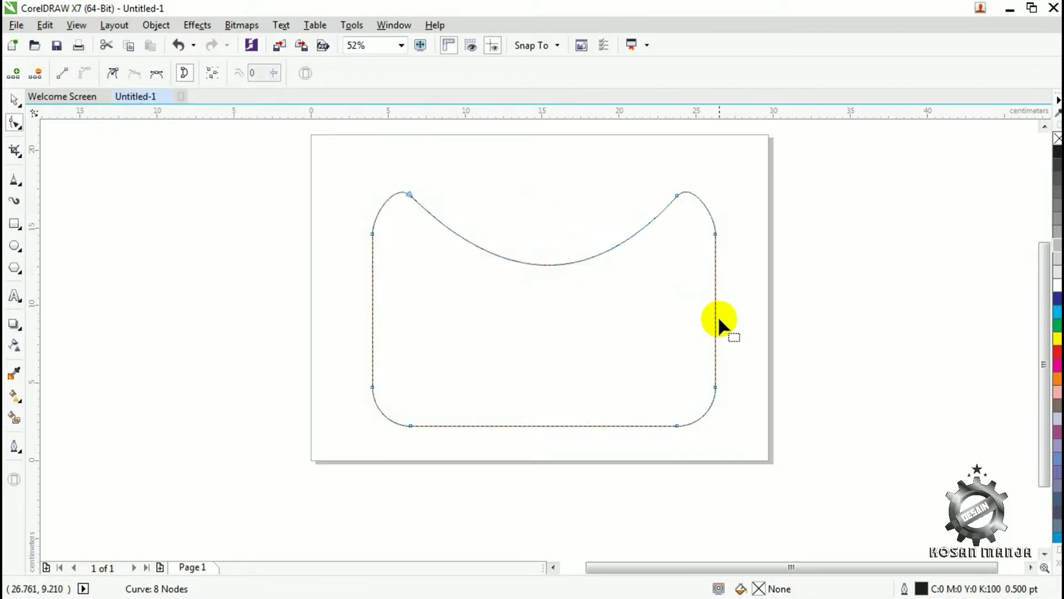
# - Add a node midway on each side edge, pull both outward into points, and try to push the bottom edge upward
pyautogui.moveTo(715, 318); pyautogui.dragTo(759, 327)
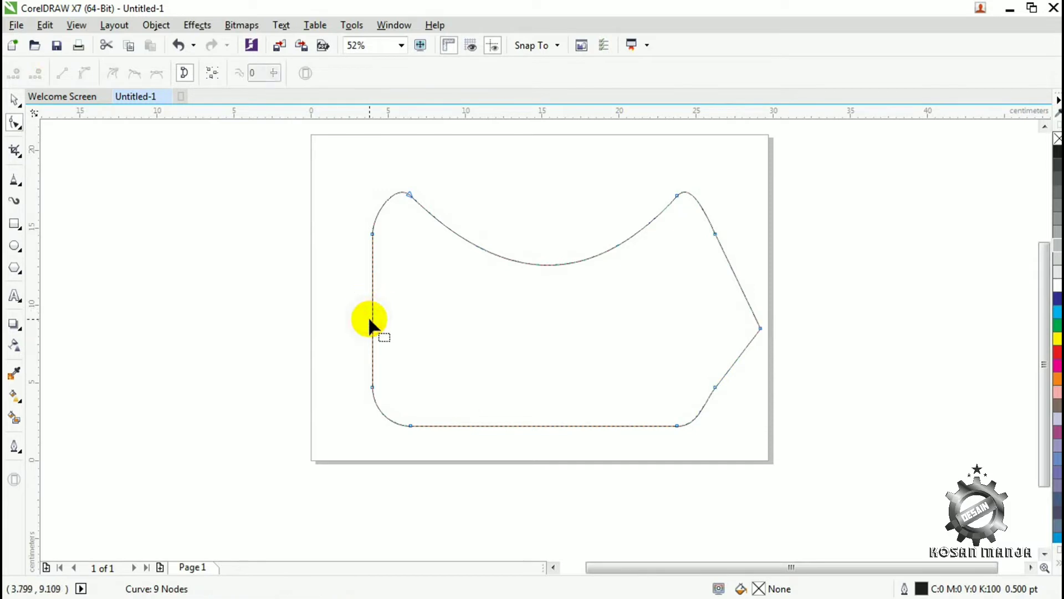
pyautogui.doubleClick(372, 318)
pyautogui.moveTo(371, 318); pyautogui.dragTo(291, 318)
pyautogui.click(559, 425)
pyautogui.moveTo(559, 425); pyautogui.dragTo(558, 356)
# - Move the reshaped rectangle slightly up and left, and delete it
pyautogui.click(14, 100)
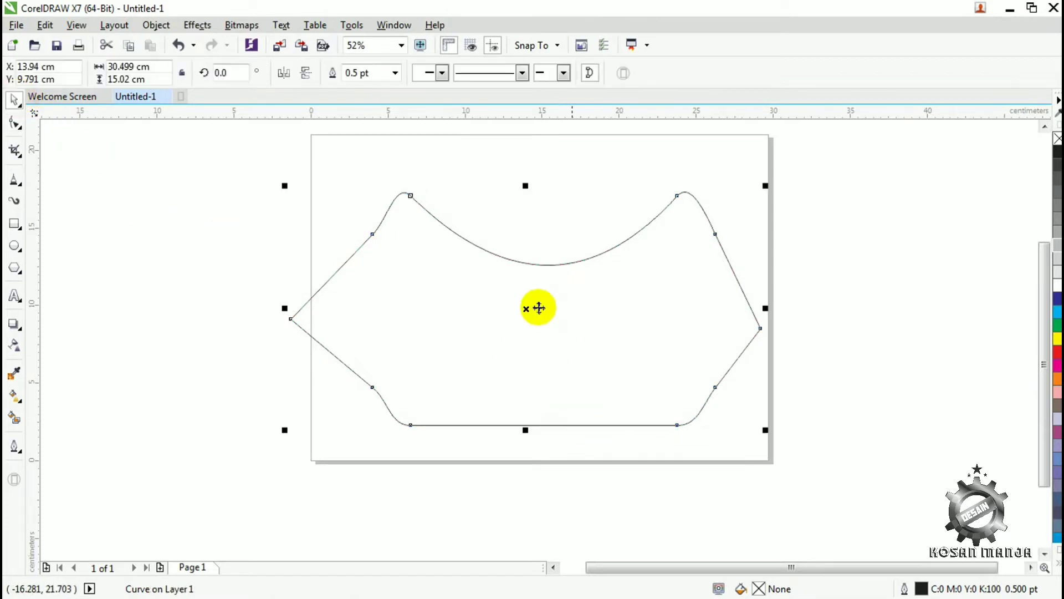
pyautogui.moveTo(540, 307); pyautogui.dragTo(519, 297)
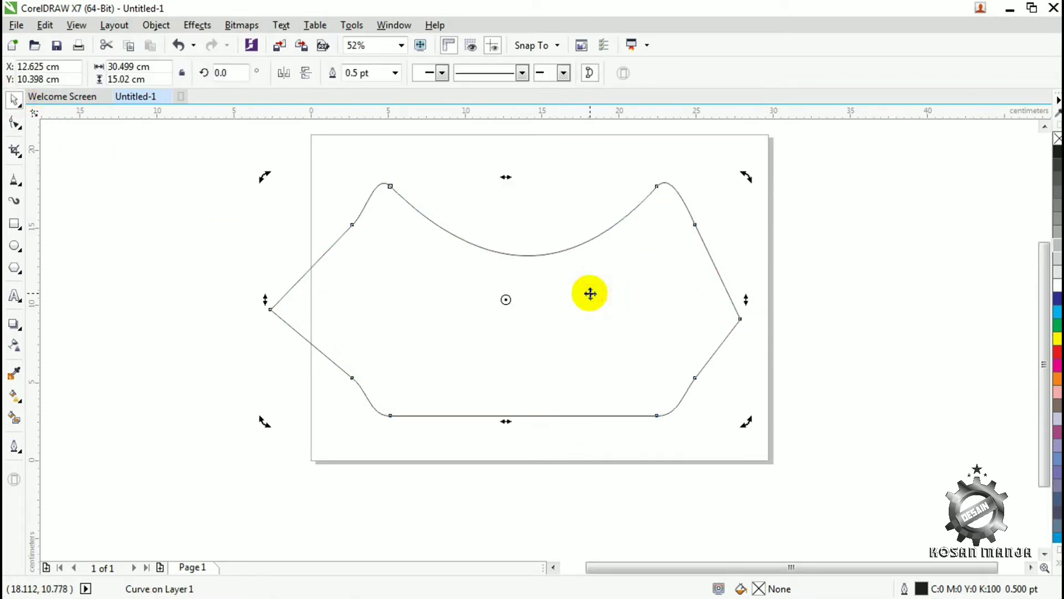
pyautogui.press('Delete')
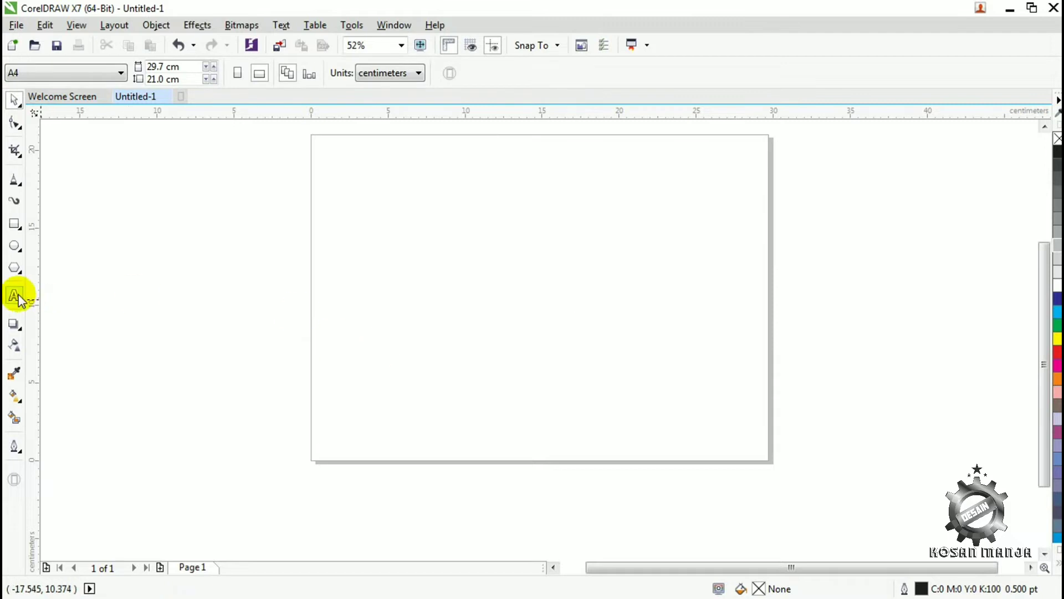
# - Start an artistic text near the middle of the page and choose a different font size for it
pyautogui.click(16, 297)
pyautogui.click(483, 262)
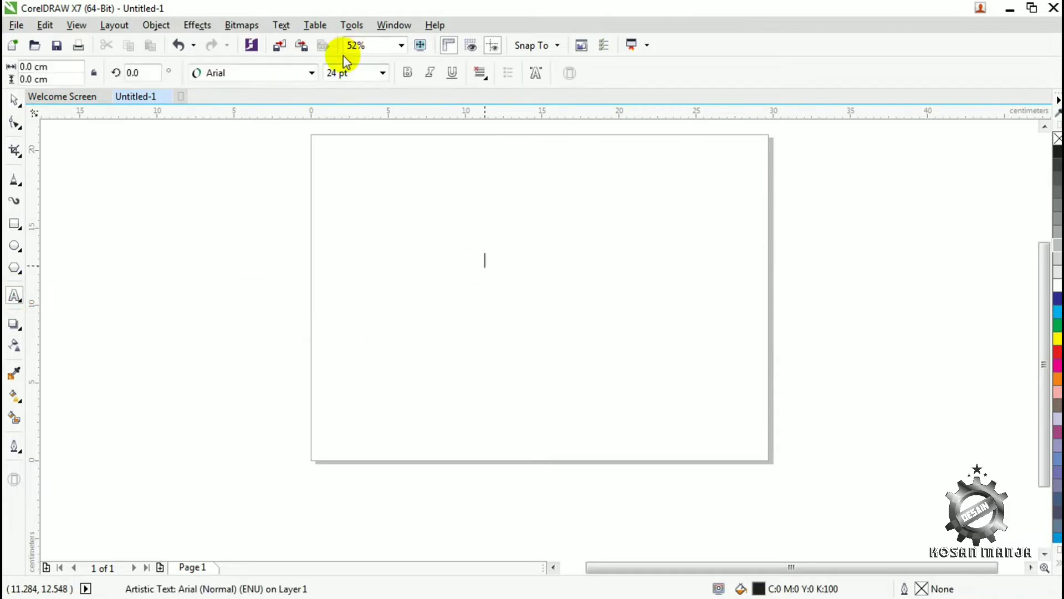
pyautogui.click(383, 72)
pyautogui.click(353, 251)
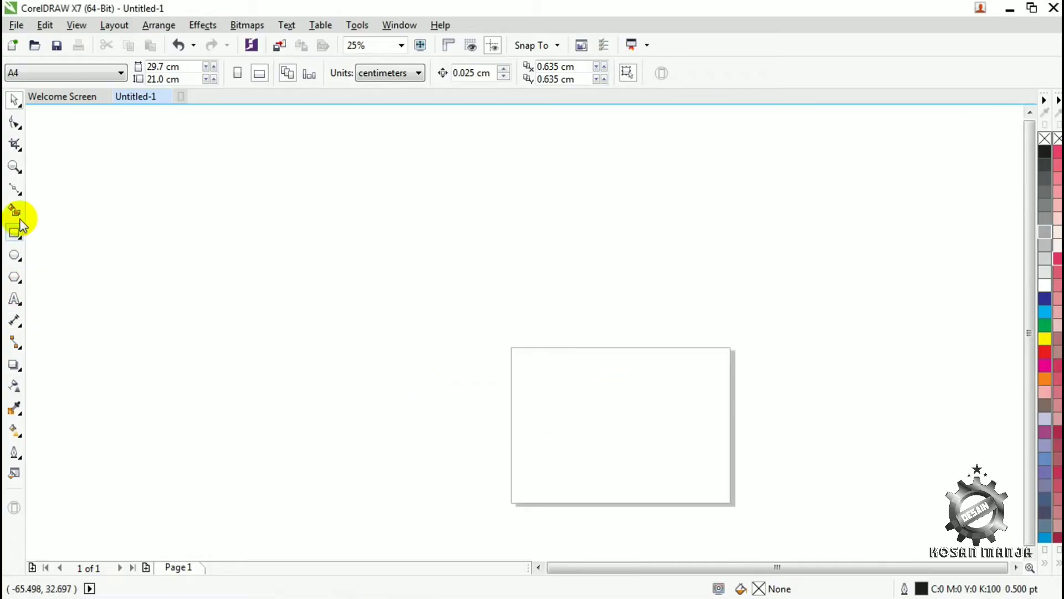
# - Start a Bezier outline of a raised fist along the page's bottom edge, up the forearm's left side and past the wrist
pyautogui.click(14, 189)
pyautogui.click(731, 504)
pyautogui.click(511, 503)
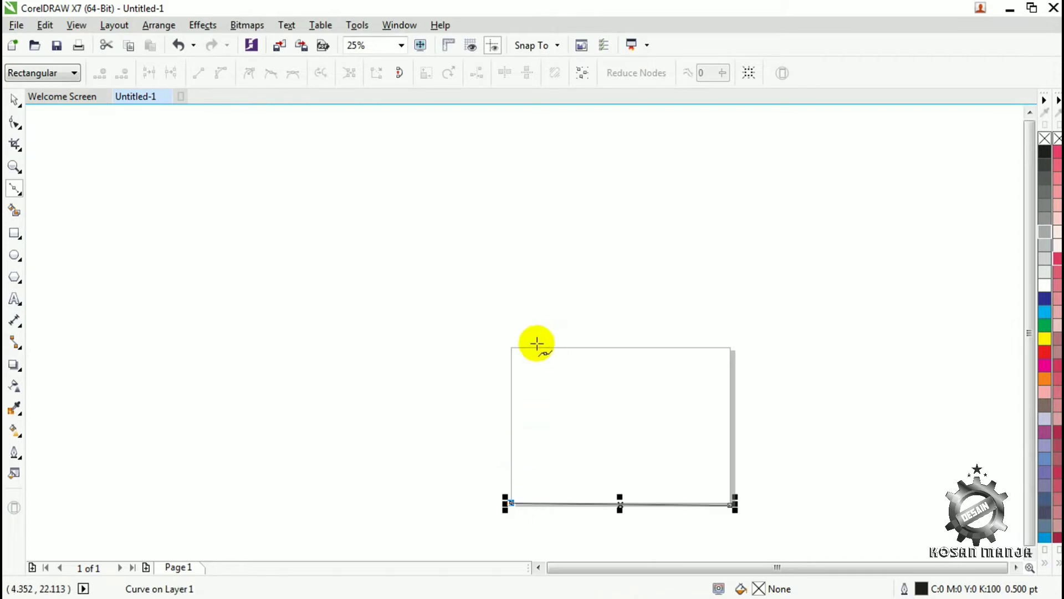
pyautogui.click(528, 353)
pyautogui.click(498, 307)
pyautogui.click(483, 229)
pyautogui.click(504, 200)
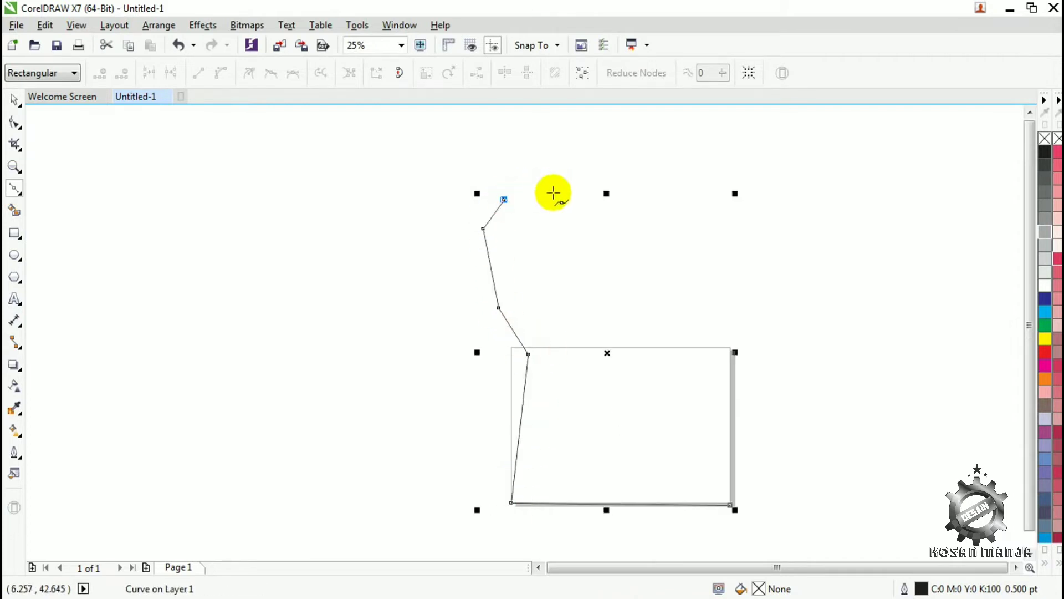
# - Continue the fist outline with straight segments over the four knuckles to the outer corner of the little finger
pyautogui.click(534, 191)
pyautogui.click(533, 168)
pyautogui.click(550, 151)
pyautogui.click(593, 151)
pyautogui.click(602, 173)
pyautogui.click(620, 164)
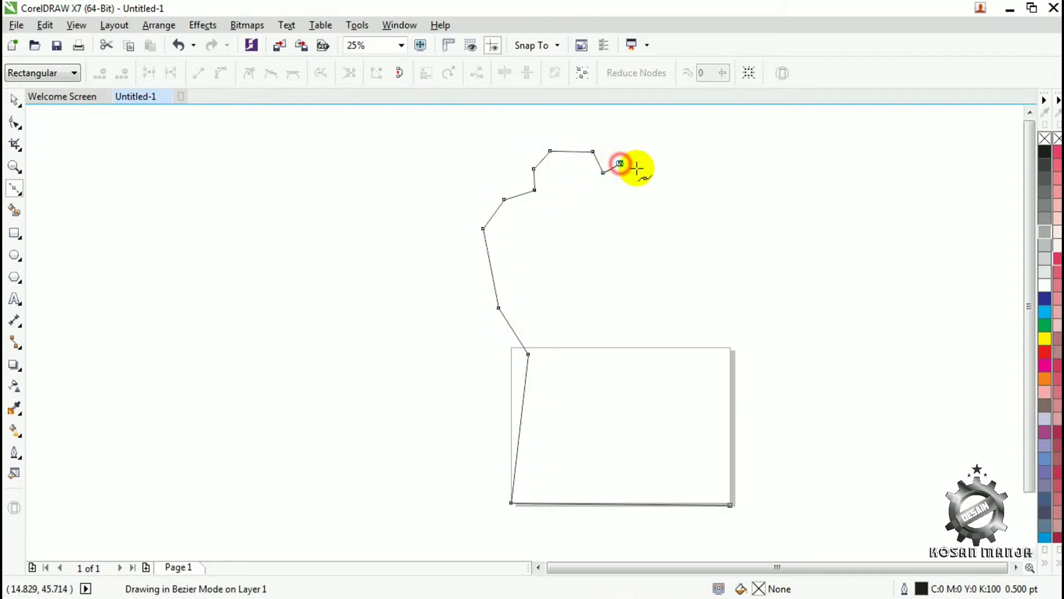
pyautogui.click(635, 160)
pyautogui.click(646, 164)
pyautogui.click(654, 188)
pyautogui.click(669, 179)
pyautogui.click(691, 182)
pyautogui.click(698, 200)
pyautogui.click(712, 194)
pyautogui.click(734, 208)
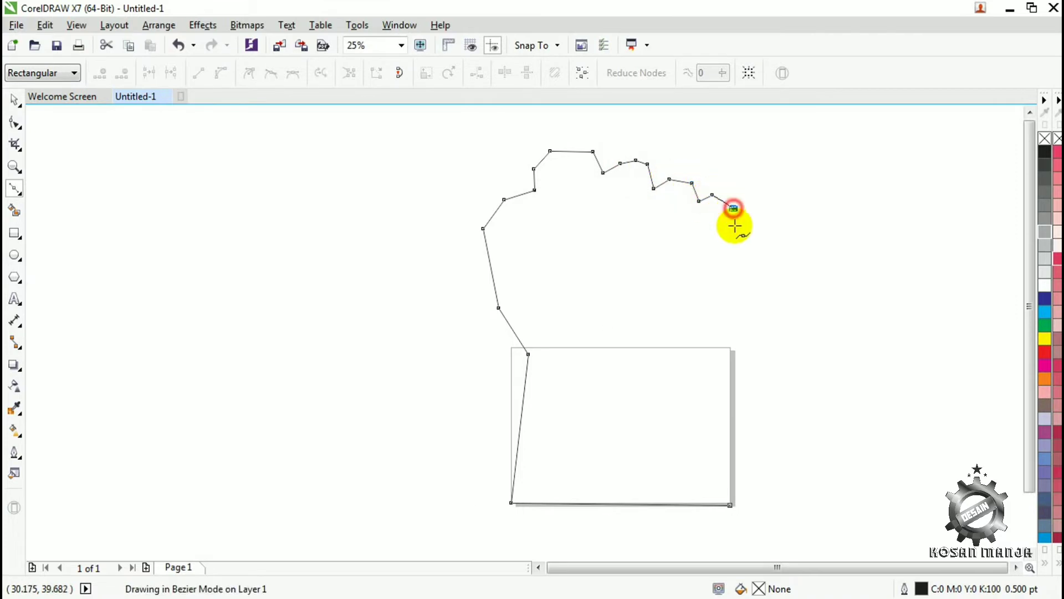
# - Bring the outline down the hand's right side and wrist and close it at the bottom corner, about 34.5 by 47.7 cm overall
pyautogui.click(737, 257)
pyautogui.click(724, 301)
pyautogui.click(722, 328)
pyautogui.click(699, 358)
pyautogui.click(731, 504)
pyautogui.press('space')
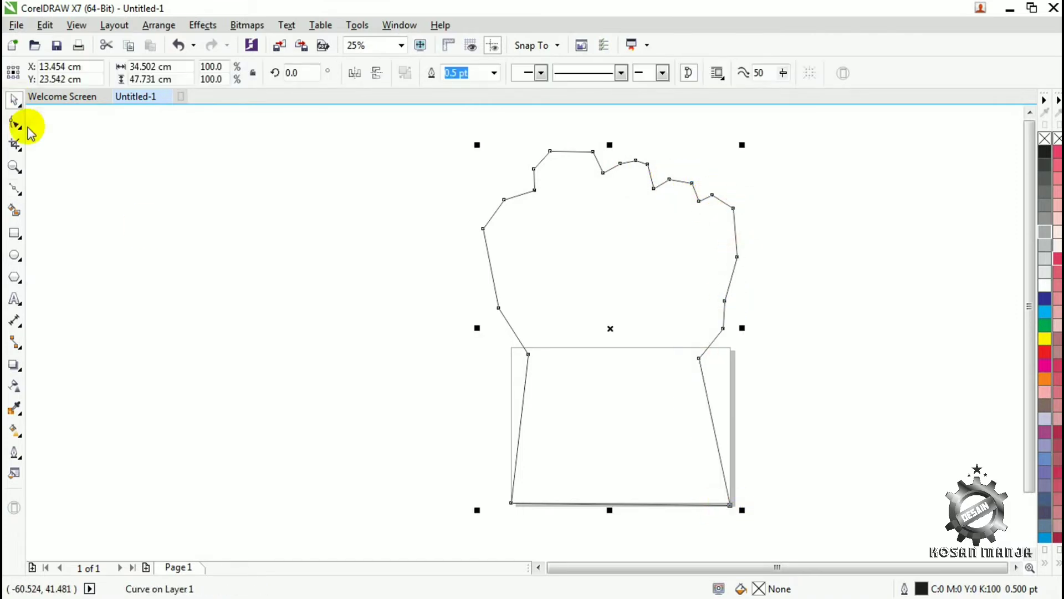
# - Remove the extra node on the second knuckle and raise the nodes of the last three knuckles with the Shape tool
pyautogui.click(25, 127)
pyautogui.moveTo(684, 172); pyautogui.dragTo(684, 172)
pyautogui.moveTo(653, 188); pyautogui.dragTo(637, 155)
pyautogui.click(121, 73)
pyautogui.moveTo(728, 205); pyautogui.dragTo(728, 194)
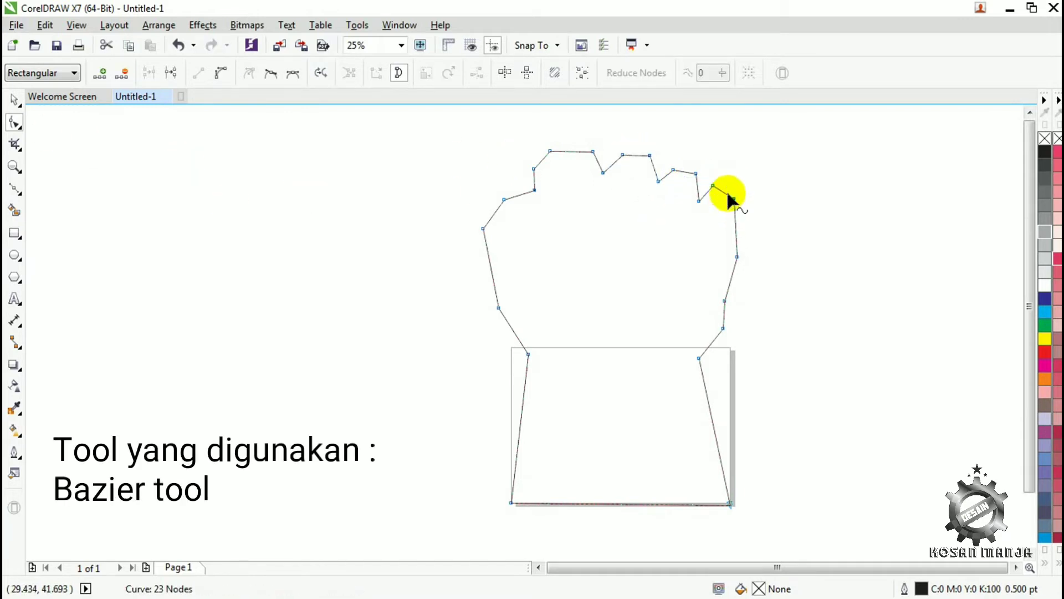
# - Fill the closed fist outline with white
pyautogui.click(15, 189)
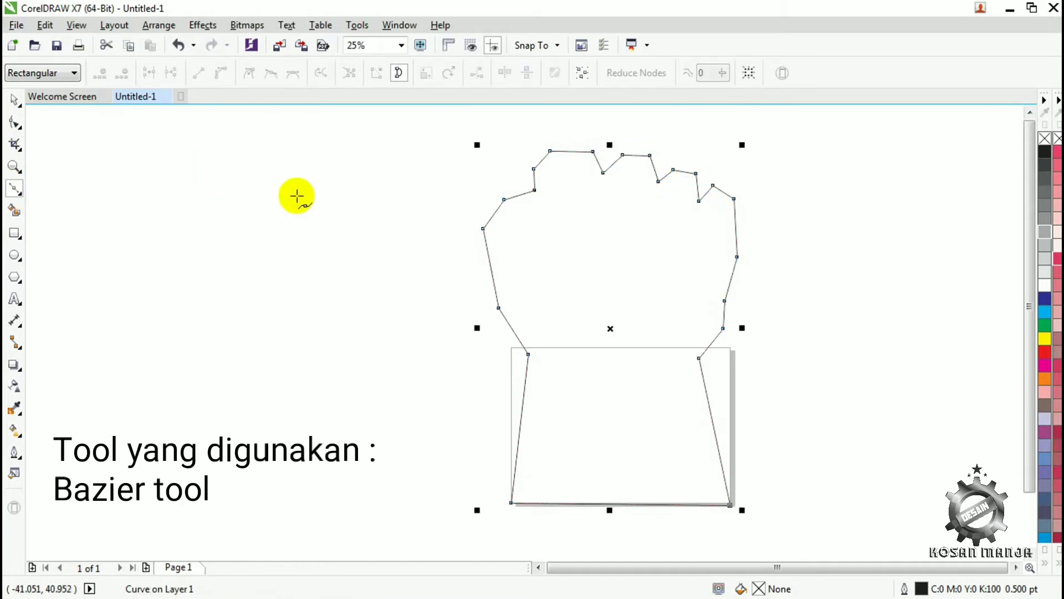
pyautogui.click(497, 209)
pyautogui.press('Escape')
pyautogui.click(15, 100)
pyautogui.click(596, 364)
pyautogui.click(1046, 284)
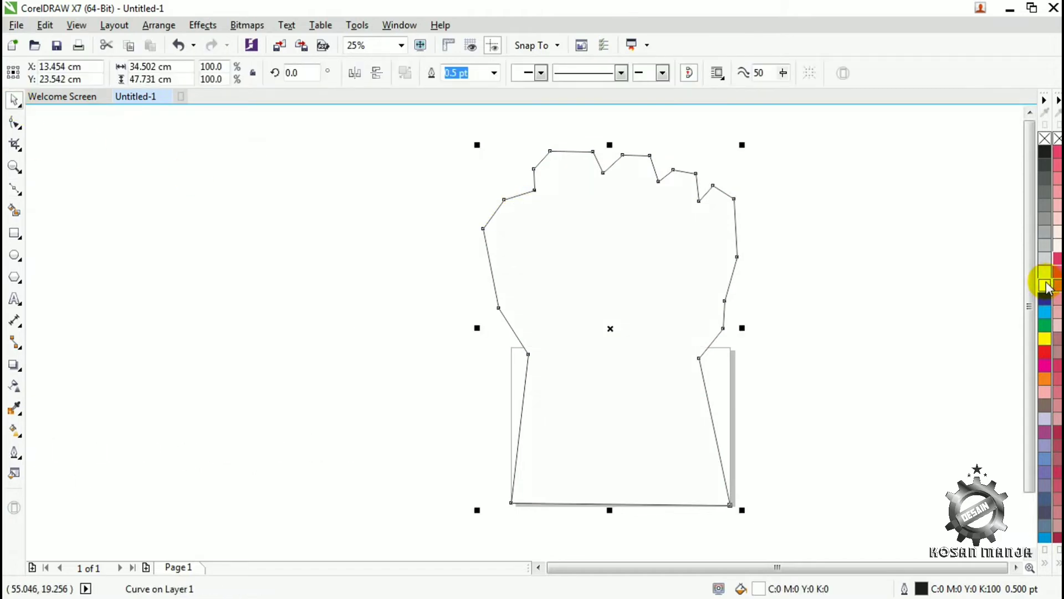
# - Start a Bezier shading shape at the fist's upper-left corner and run its jagged edge down along the thumb side
pyautogui.click(15, 189)
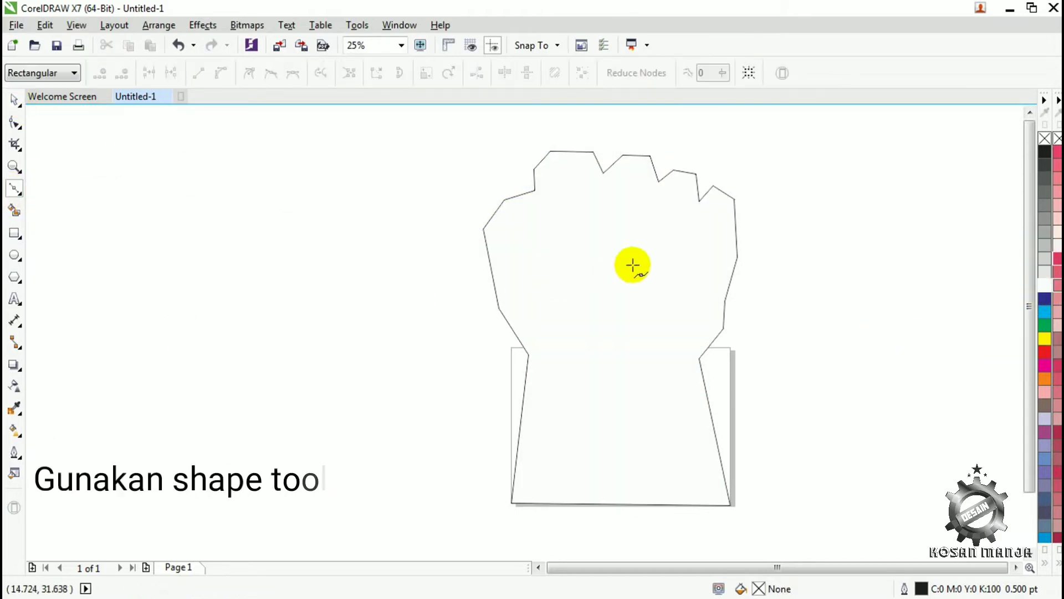
pyautogui.click(504, 199)
pyautogui.click(519, 204)
pyautogui.click(526, 221)
pyautogui.click(532, 206)
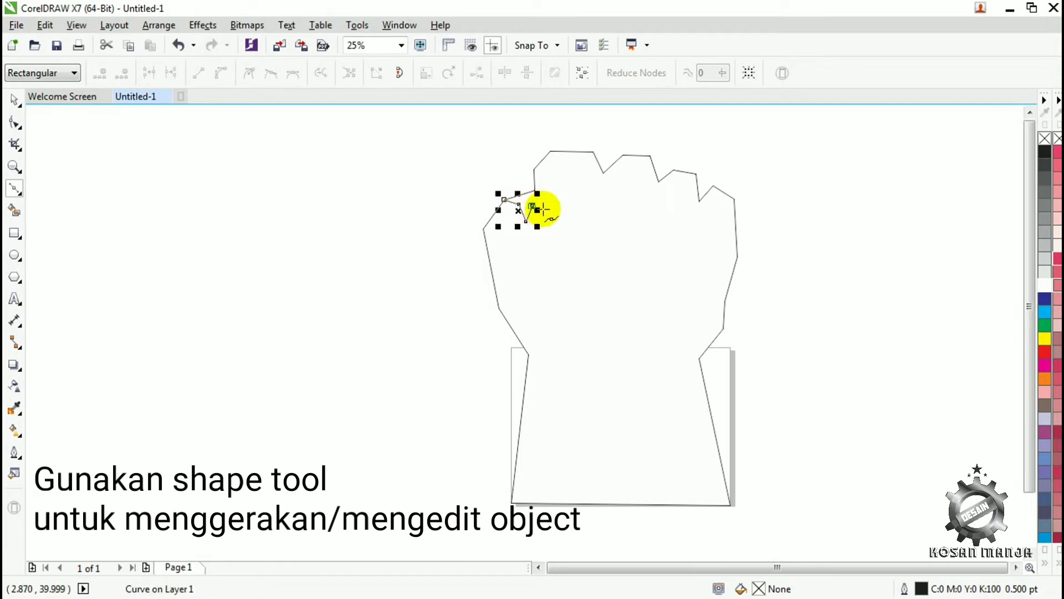
pyautogui.click(544, 239)
pyautogui.click(518, 237)
pyautogui.click(503, 251)
pyautogui.click(521, 253)
pyautogui.click(510, 272)
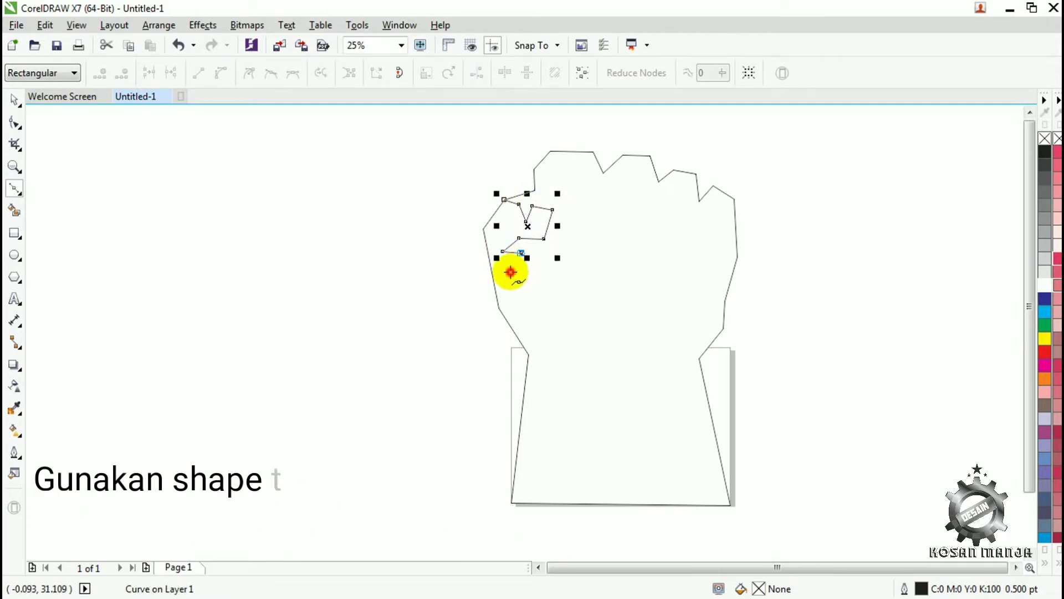
# - Continue the shading shape's zigzag edge across the middle of the hand and down to the left side of the wrist
pyautogui.click(520, 289)
pyautogui.click(522, 273)
pyautogui.click(537, 268)
pyautogui.click(537, 286)
pyautogui.click(554, 290)
pyautogui.click(572, 284)
pyautogui.click(594, 293)
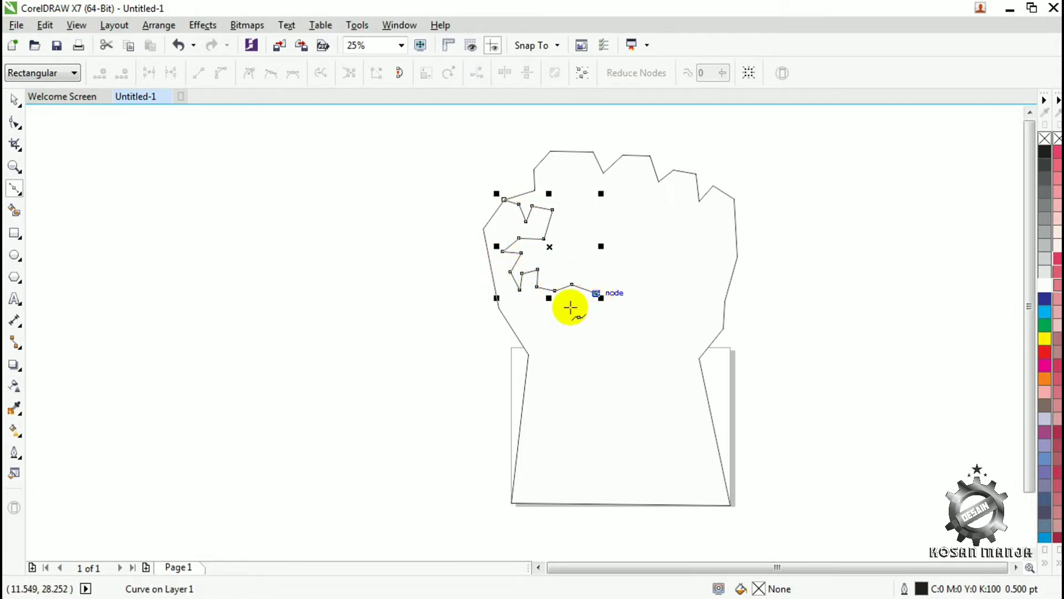
pyautogui.click(569, 304)
pyautogui.click(586, 293)
pyautogui.click(570, 347)
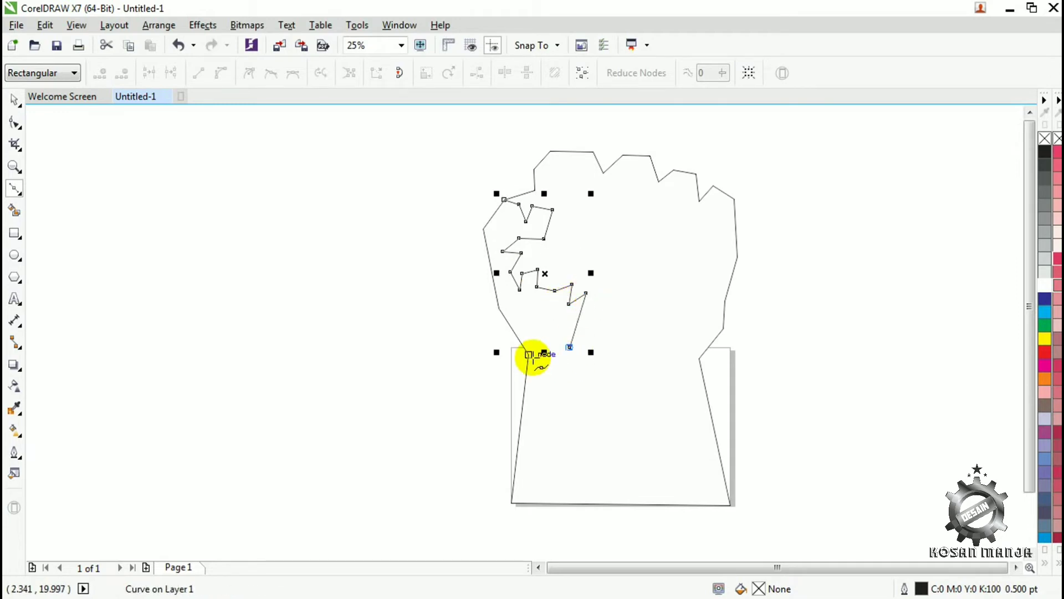
pyautogui.click(539, 356)
pyautogui.click(576, 363)
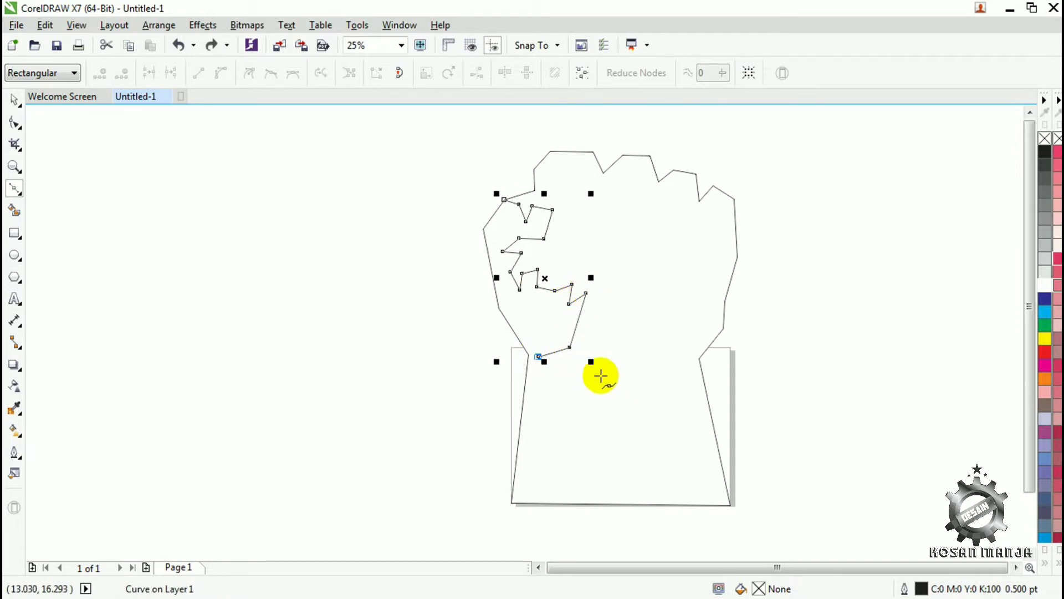
# - Extend the shading edge across the wrist and down the forearm in jagged segments to the fist's bottom edge
pyautogui.click(597, 373)
pyautogui.click(647, 321)
pyautogui.click(689, 325)
pyautogui.click(674, 349)
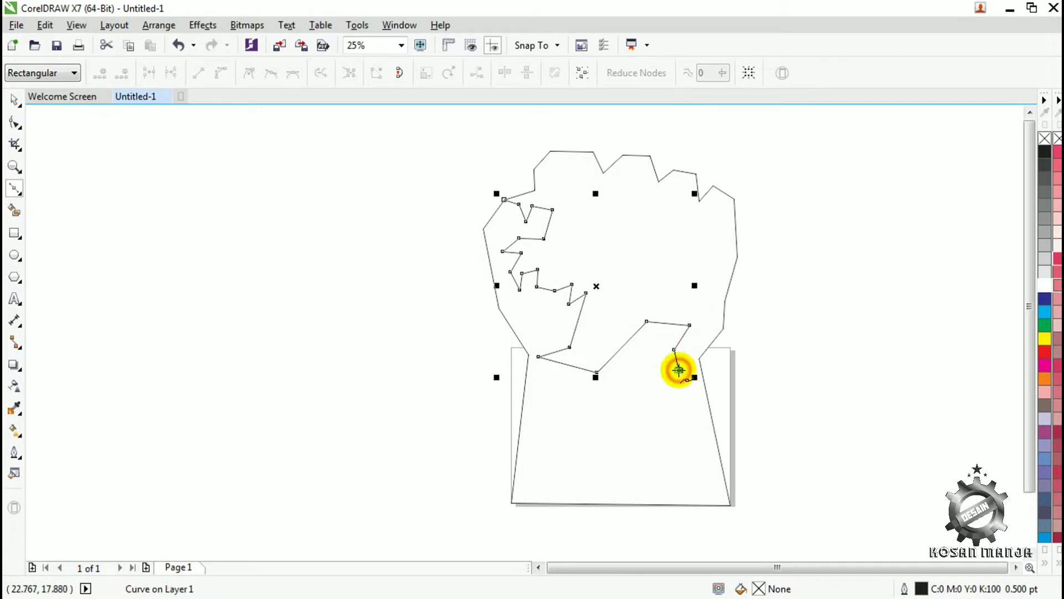
pyautogui.click(678, 369)
pyautogui.click(681, 405)
pyautogui.click(664, 395)
pyautogui.click(676, 419)
pyautogui.click(635, 409)
pyautogui.click(648, 503)
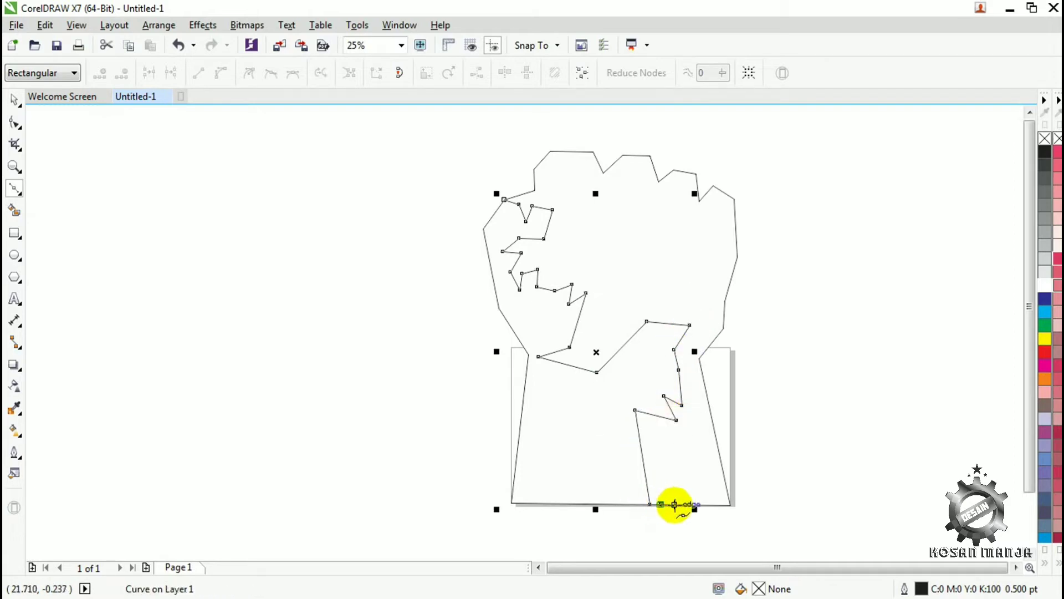
# - Add a narrow pointed notch rising from the bottom edge and extend the shading shape to the forearm's bottom-right corner
pyautogui.click(674, 504)
pyautogui.click(670, 443)
pyautogui.click(684, 467)
pyautogui.click(684, 504)
pyautogui.click(729, 505)
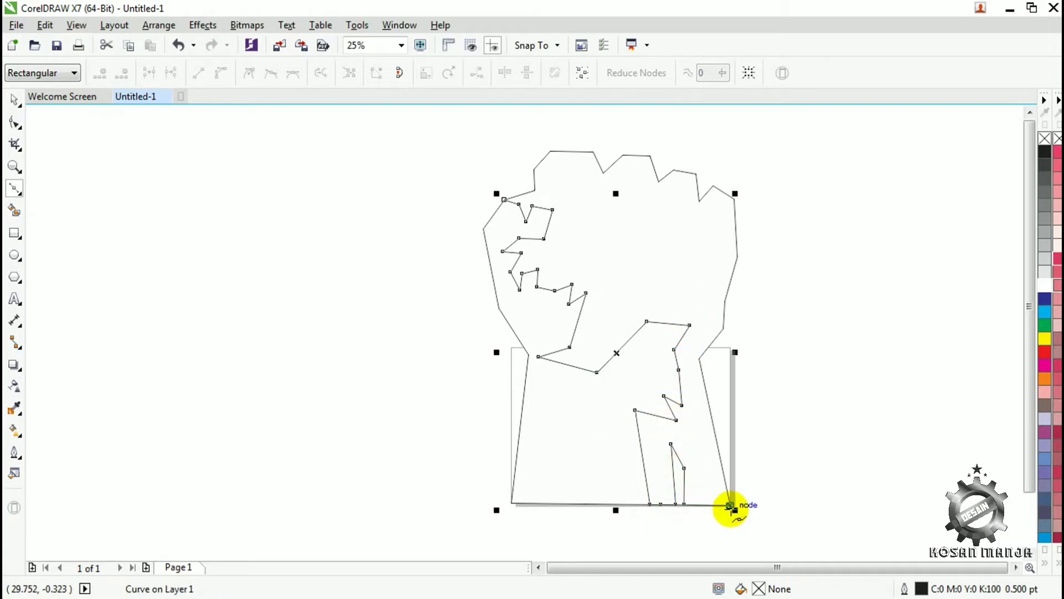
# - Trace the shading shape up the fist's right edge, from the wrist node around the little finger to the gap beside it
pyautogui.click(699, 358)
pyautogui.click(723, 328)
pyautogui.click(724, 301)
pyautogui.click(737, 256)
pyautogui.click(734, 198)
pyautogui.click(713, 186)
pyautogui.click(699, 201)
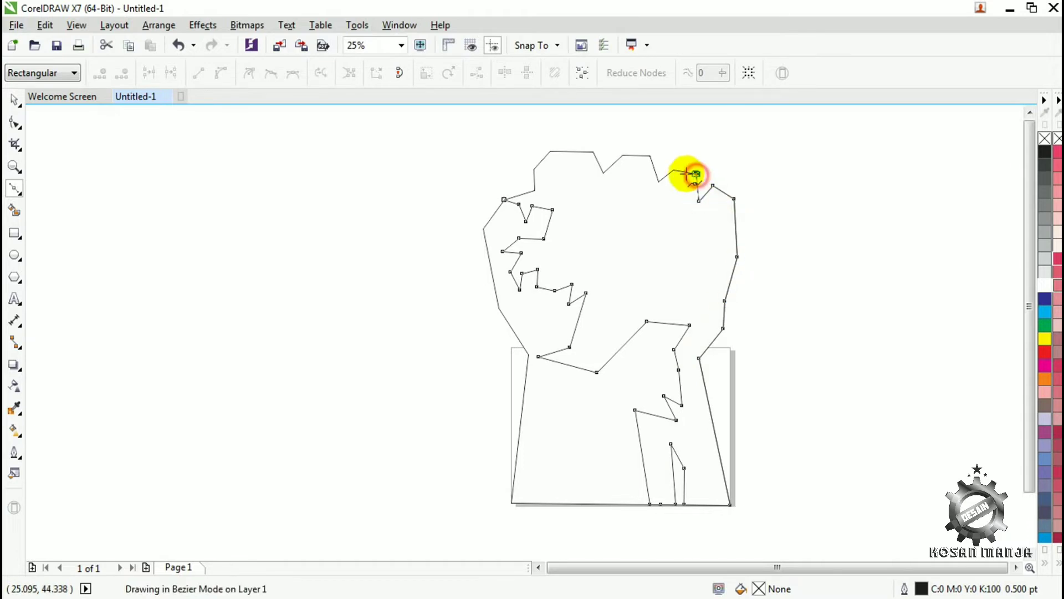
# - Trace the remaining knuckle nodes and close the shading shape at its starting node on the upper-left corner
pyautogui.click(673, 169)
pyautogui.click(658, 181)
pyautogui.click(650, 156)
pyautogui.click(623, 155)
pyautogui.click(603, 172)
pyautogui.click(592, 150)
pyautogui.click(550, 151)
pyautogui.click(533, 169)
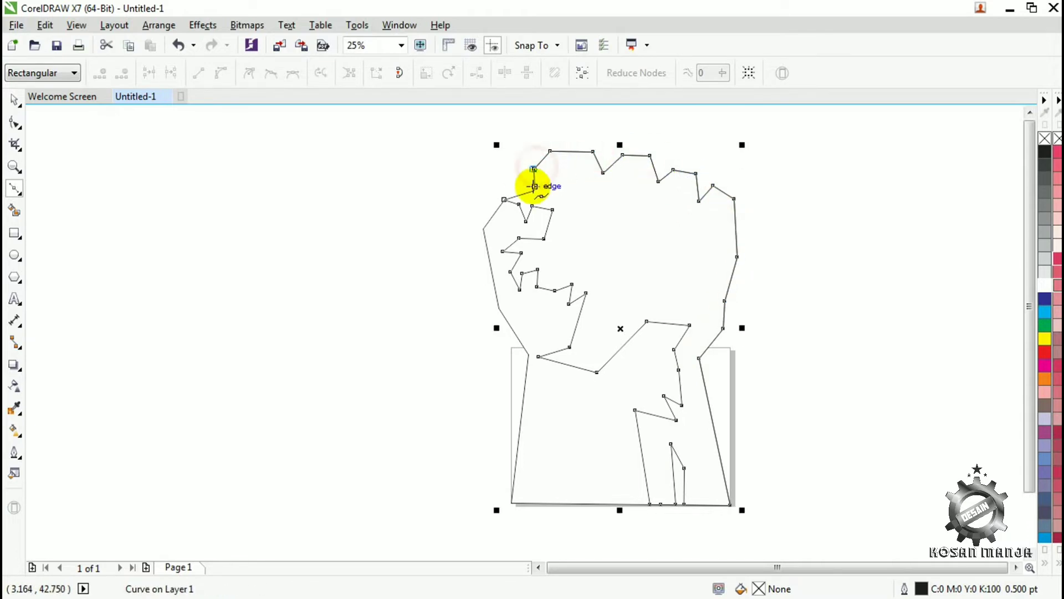
pyautogui.click(535, 188)
pyautogui.click(503, 199)
# - Give the closed shading shape a red fill and a matching red outline
pyautogui.click(15, 100)
pyautogui.click(1045, 352)
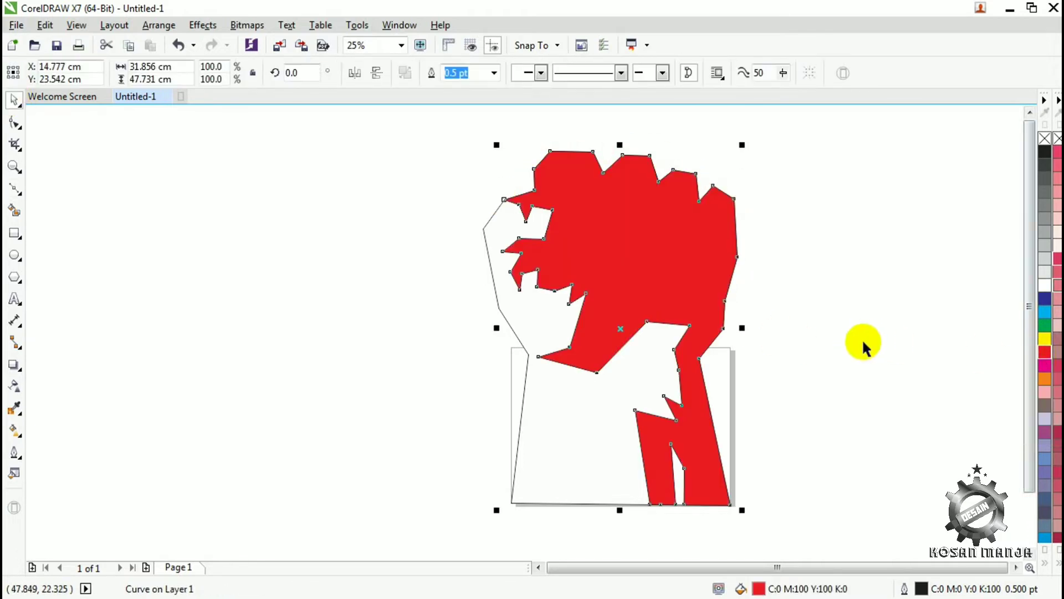
pyautogui.click(18, 191)
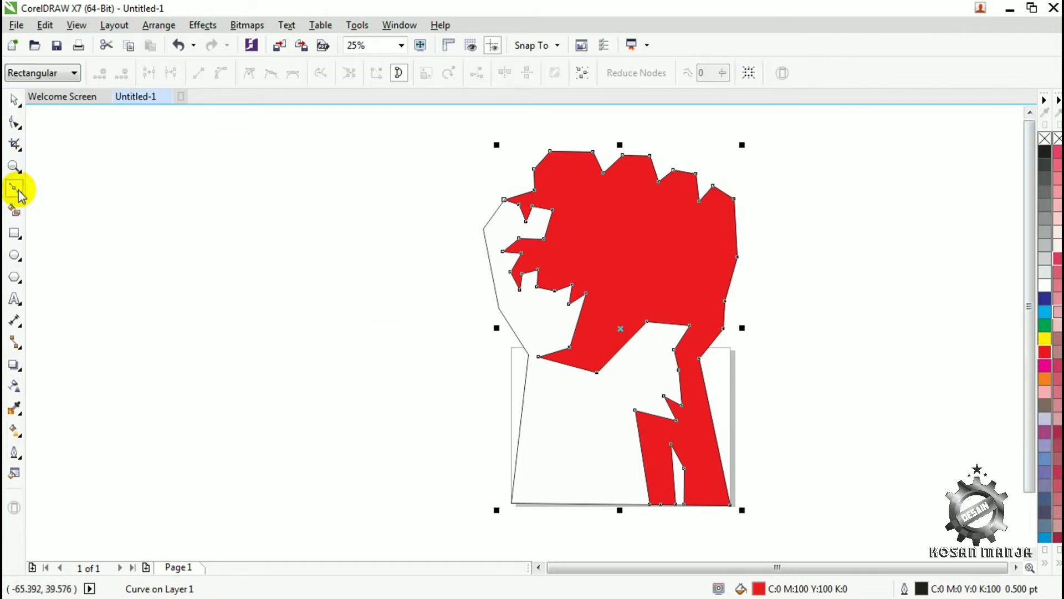
pyautogui.rightClick(1046, 350)
pyautogui.click(16, 102)
pyautogui.click(143, 320)
pyautogui.click(616, 235)
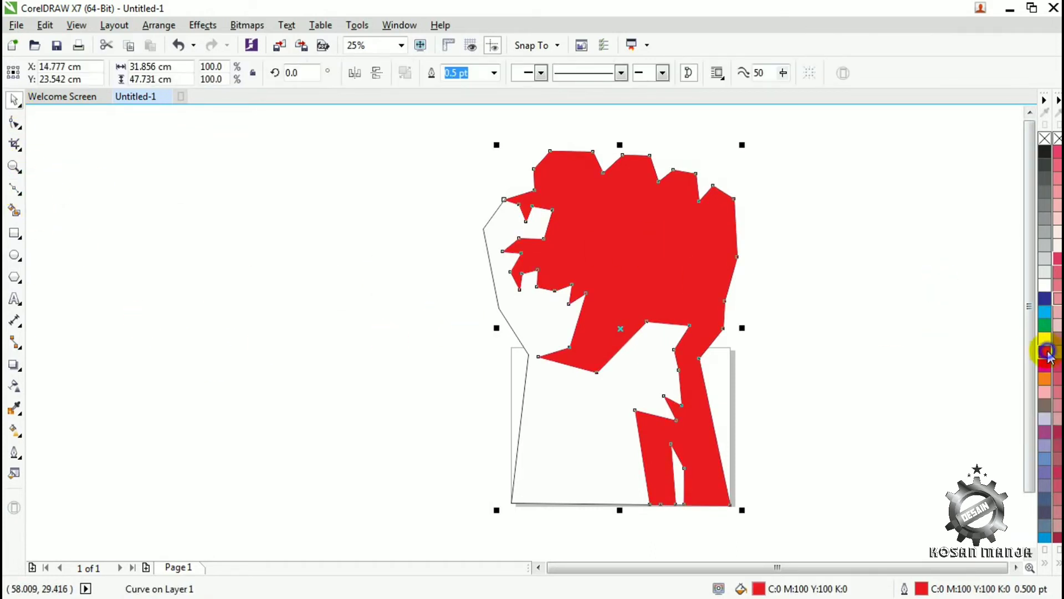
pyautogui.click(900, 359)
# - Start a second Bezier shadow shape below the first knuckle and trace it around the other three fingers
pyautogui.click(14, 190)
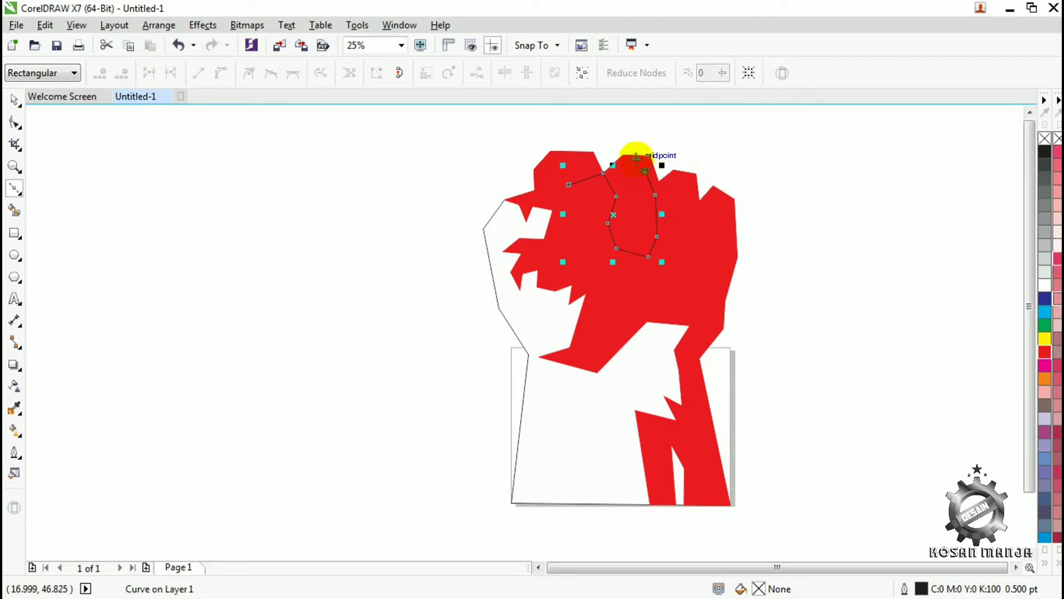
pyautogui.click(650, 155)
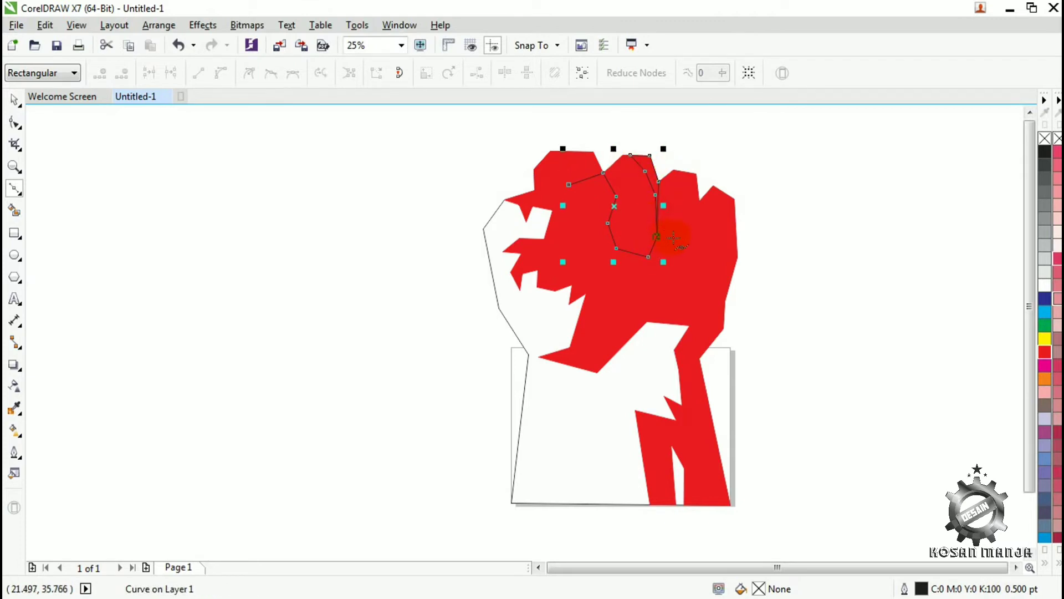
pyautogui.click(676, 239)
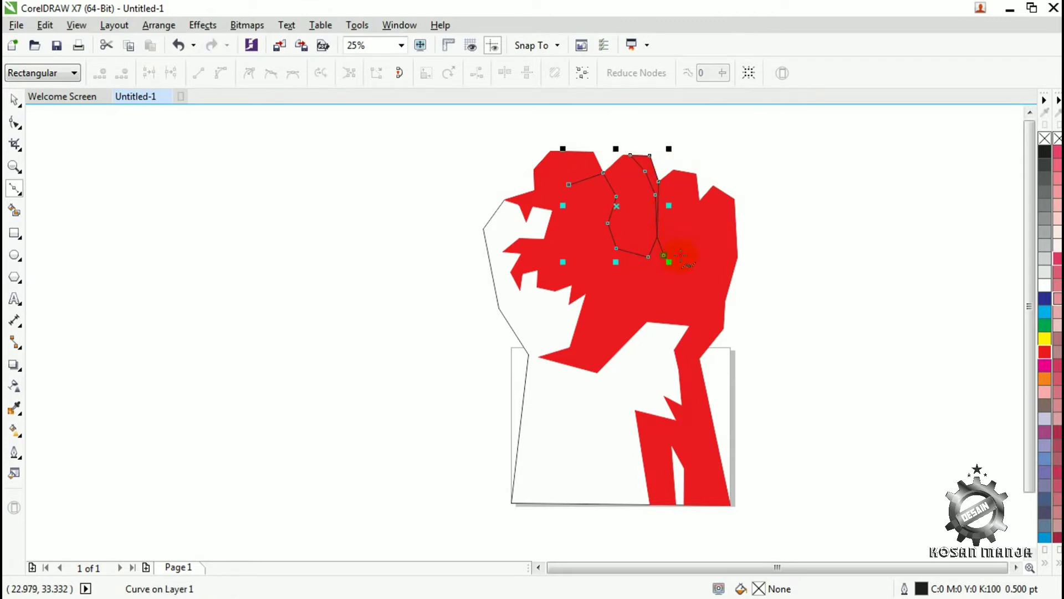
pyautogui.click(701, 219)
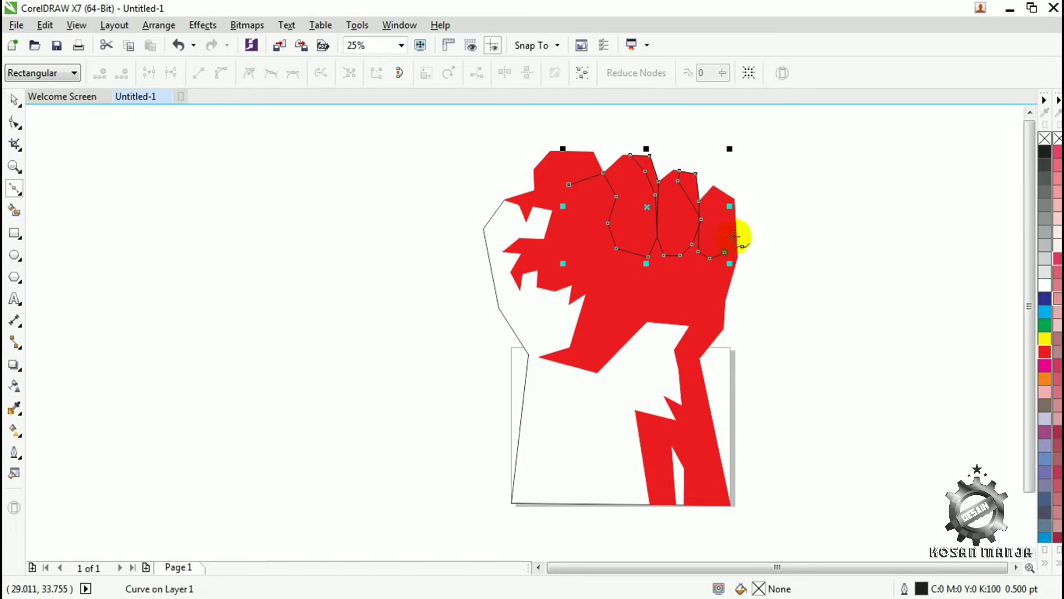
pyautogui.click(733, 200)
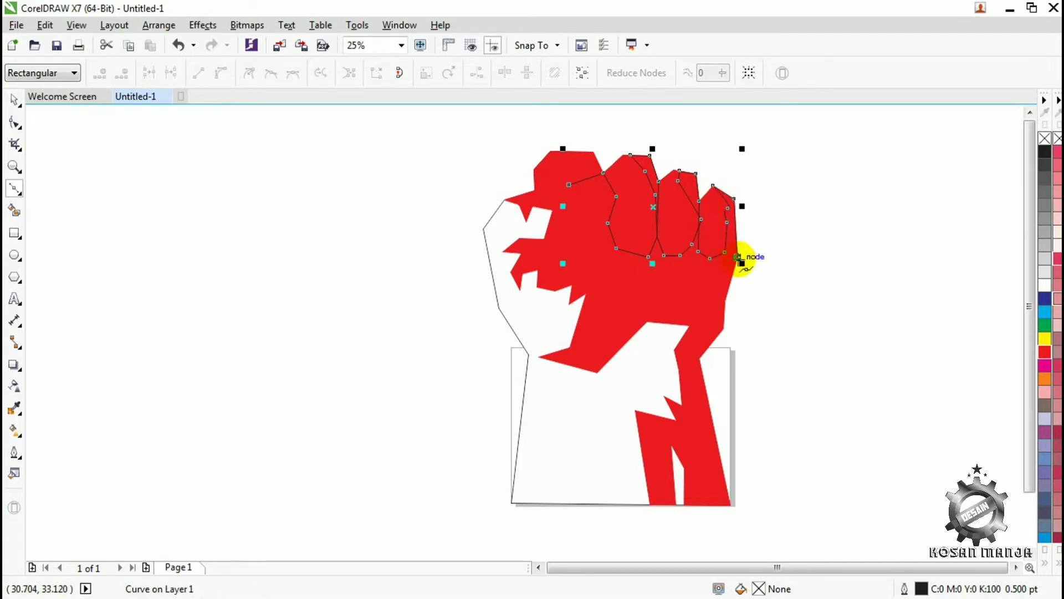
# - Run the shadow shape down the hand's outer edge to the bottom corner and back up as a narrow strip past the wrist
pyautogui.click(737, 257)
pyautogui.click(724, 301)
pyautogui.click(723, 328)
pyautogui.click(699, 358)
pyautogui.click(730, 504)
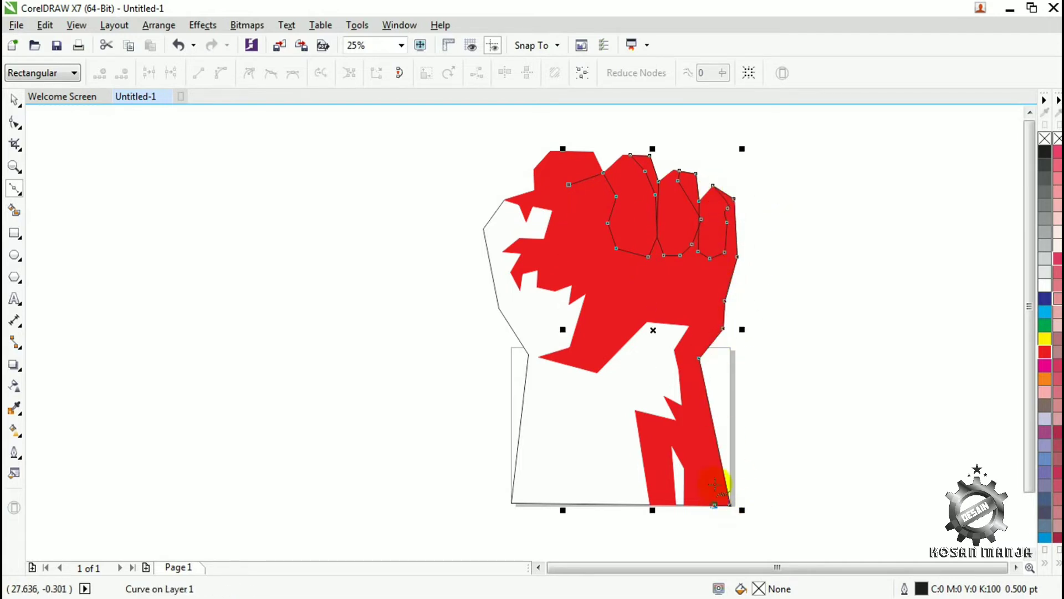
pyautogui.click(686, 359)
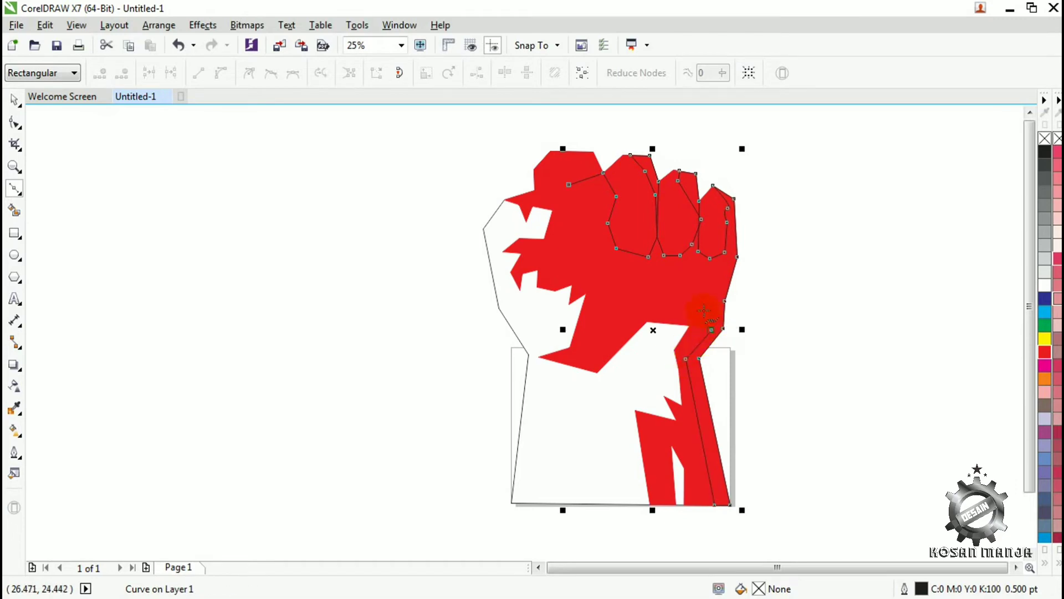
pyautogui.click(714, 290)
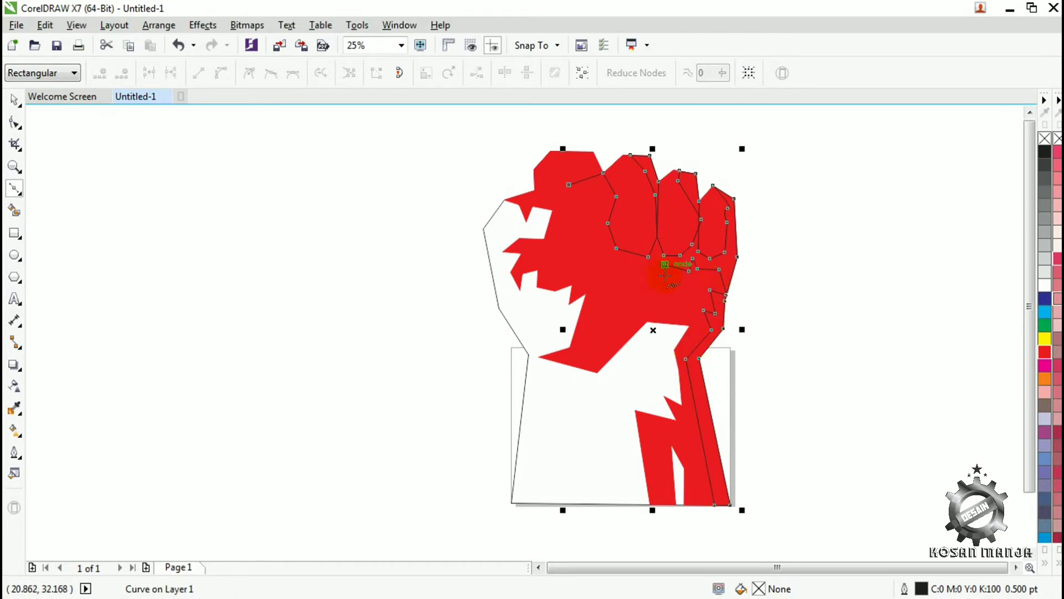
# - Draw the shadow's jagged edge below the fingers, loop it around the thumb area and close it at its starting node
pyautogui.click(633, 261)
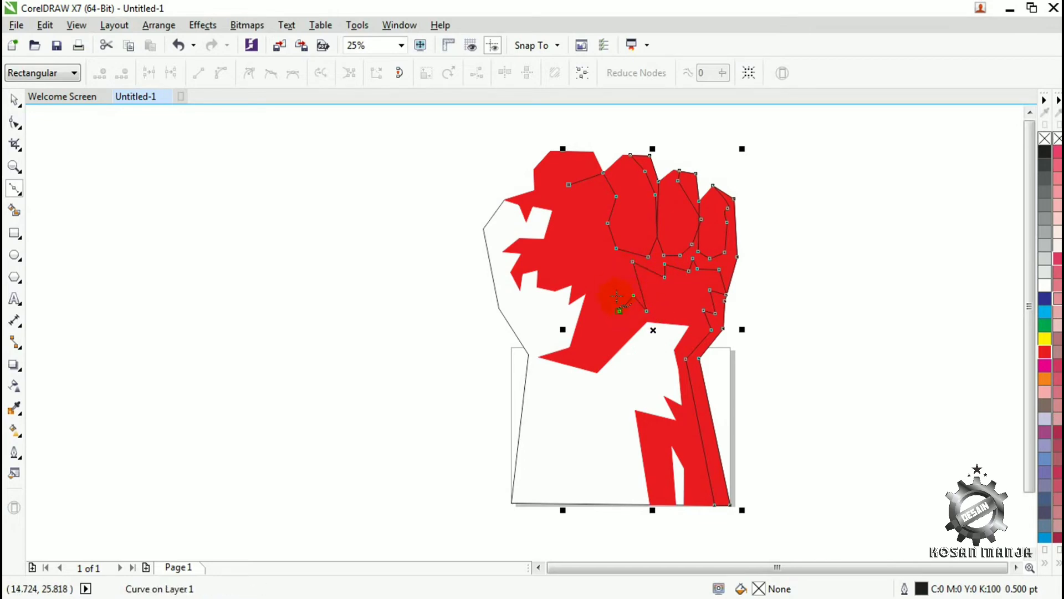
pyautogui.click(611, 277)
pyautogui.click(586, 293)
pyautogui.click(592, 268)
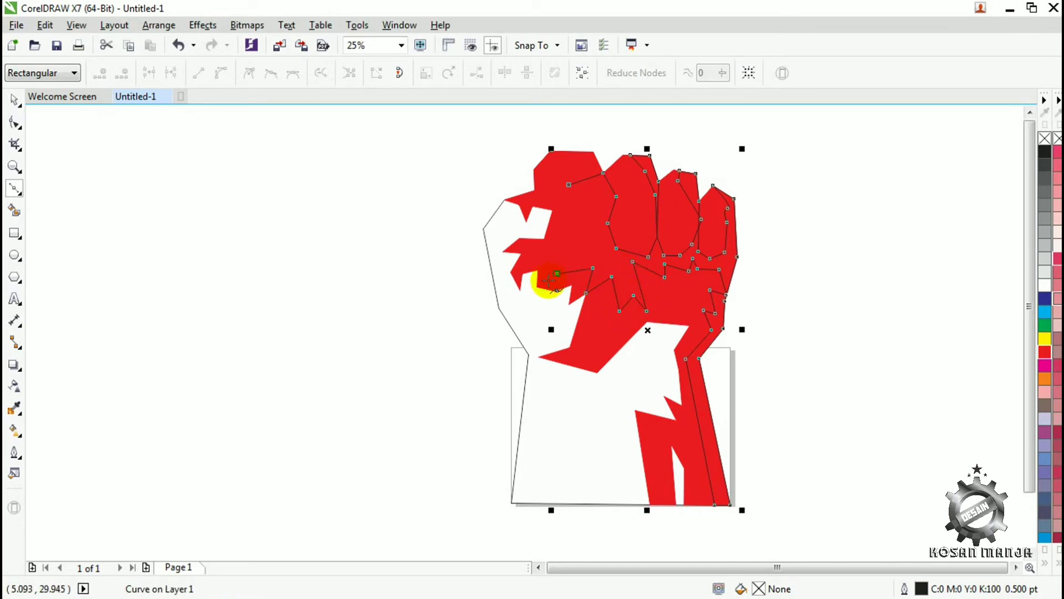
pyautogui.click(532, 260)
pyautogui.click(549, 252)
pyautogui.click(553, 245)
pyautogui.click(584, 245)
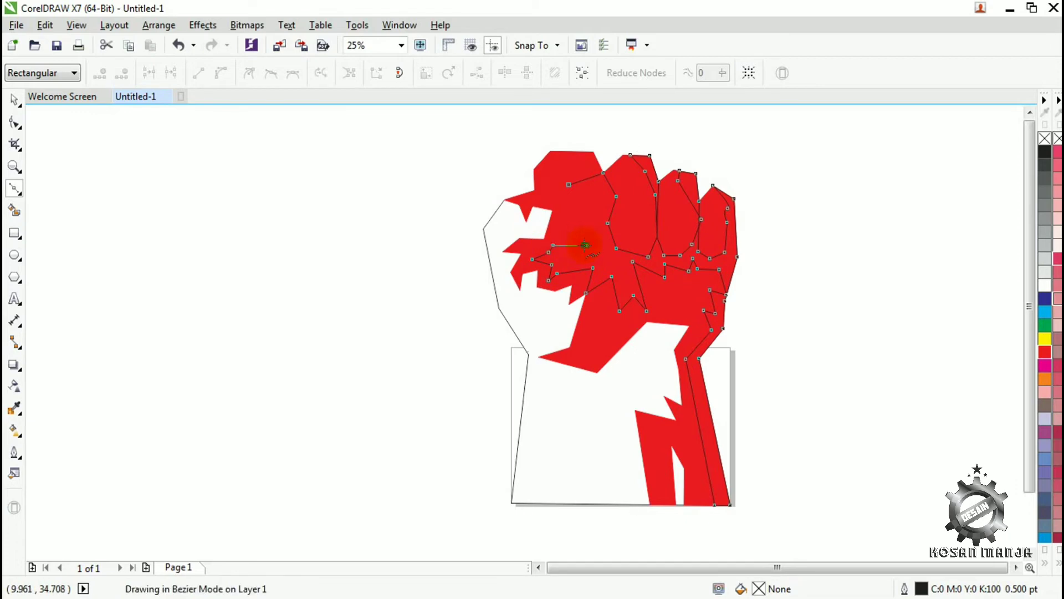
pyautogui.click(596, 234)
pyautogui.click(602, 209)
pyautogui.click(569, 185)
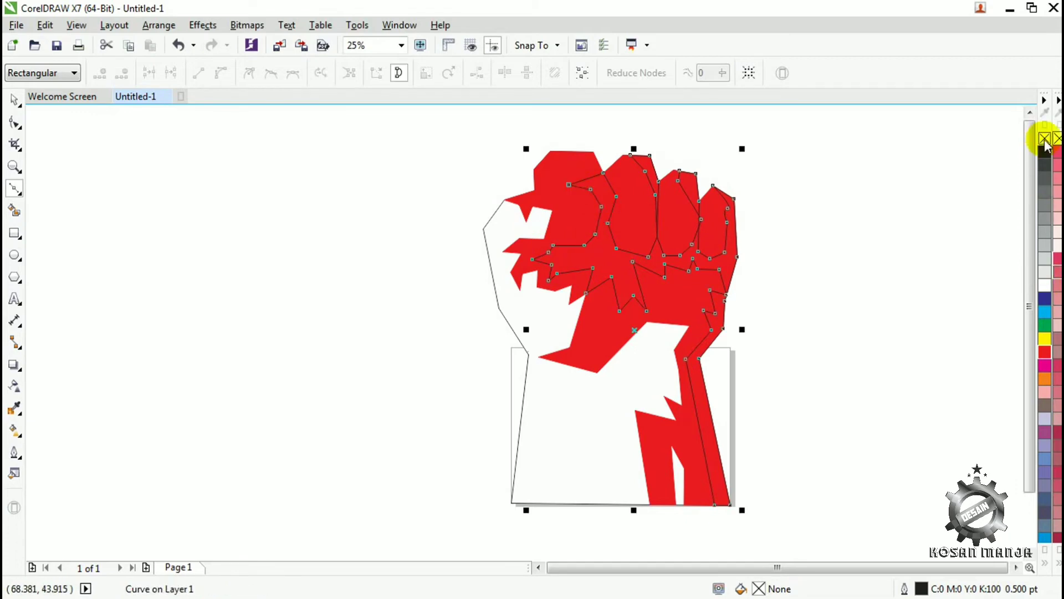
# - Fill the closed finger shadow shape with black and deselect it
pyautogui.click(1045, 151)
pyautogui.click(15, 100)
pyautogui.click(216, 221)
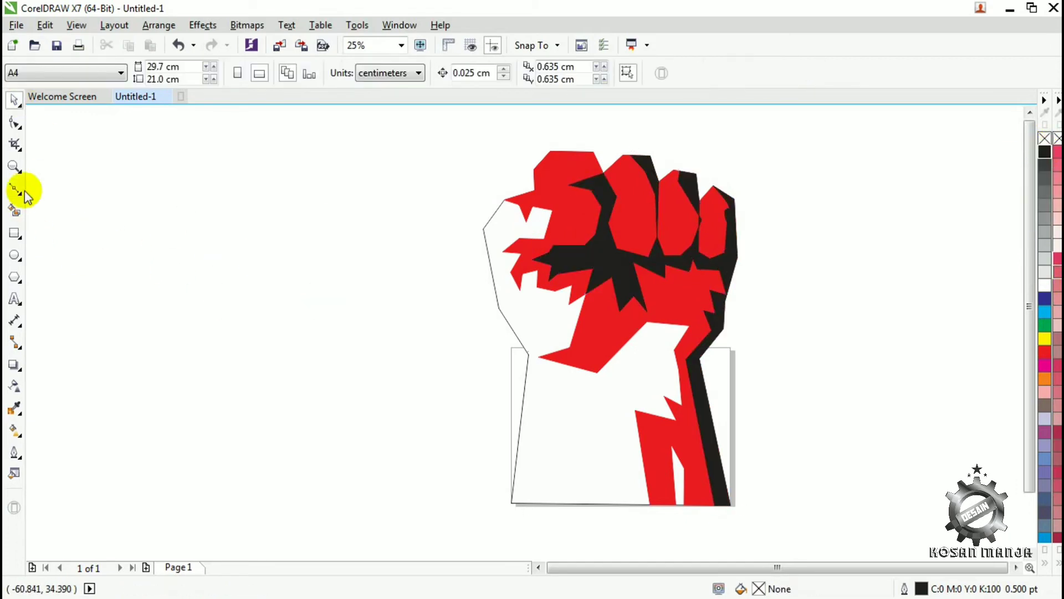
# - Draw a small closed Bezier shadow on the first knuckle's right side, about 4.3 by 3.4 cm, and fill it with black
pyautogui.click(17, 189)
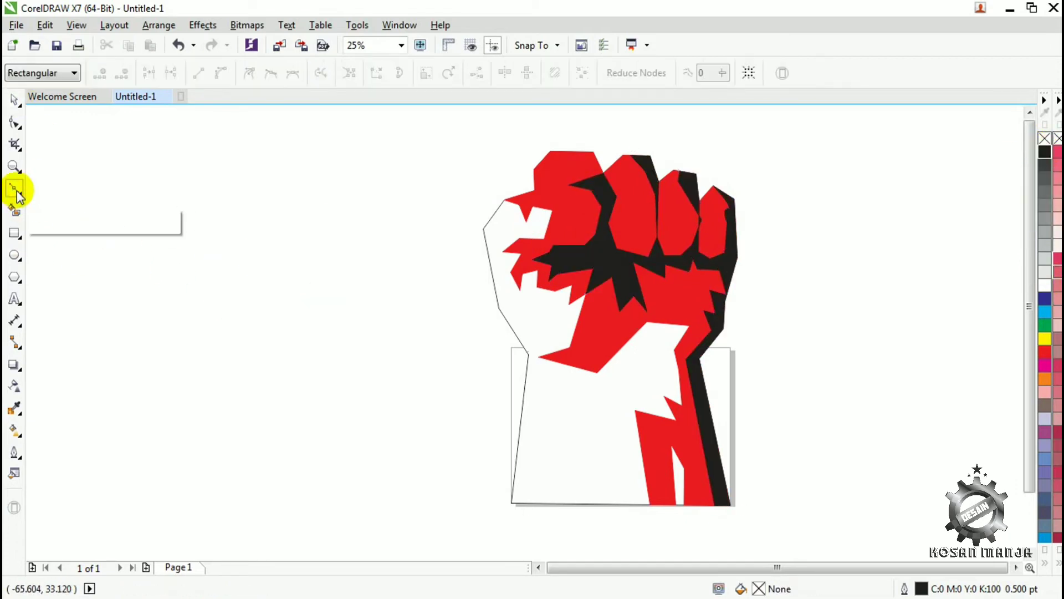
pyautogui.click(583, 159)
pyautogui.click(571, 151)
pyautogui.click(593, 152)
pyautogui.click(603, 173)
pyautogui.click(592, 177)
pyautogui.click(14, 101)
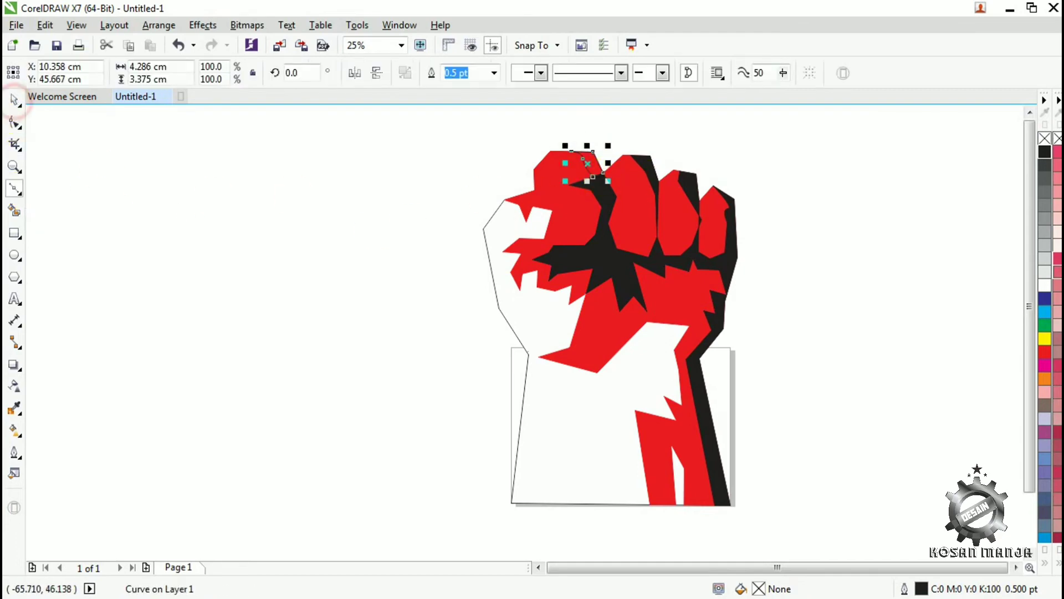
# - Fill the small closed shadow on the first knuckle's right side with black
pyautogui.click(1044, 153)
pyautogui.click(16, 188)
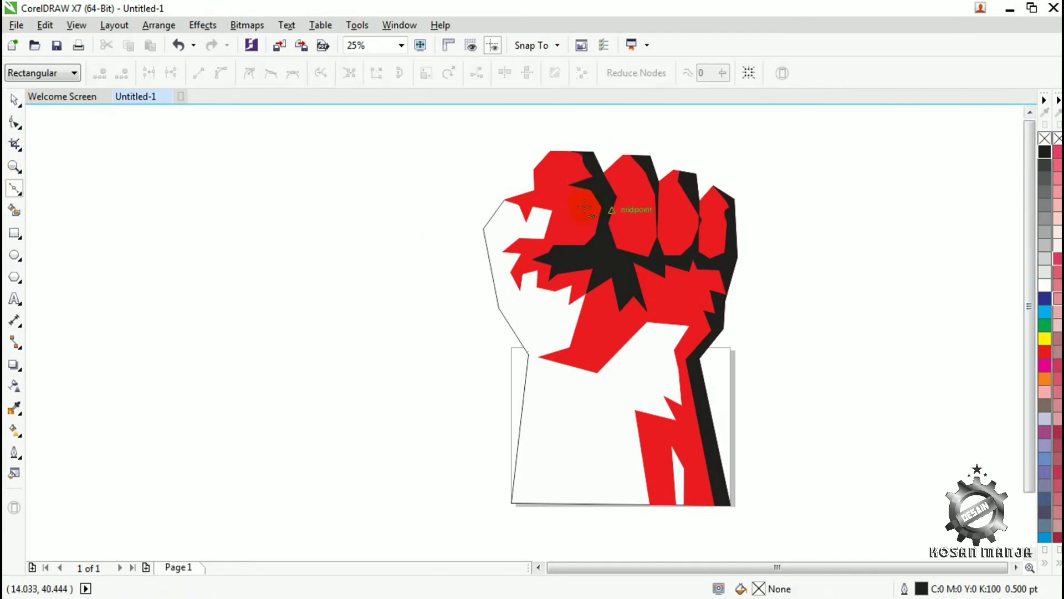
pyautogui.click(570, 184)
pyautogui.click(573, 171)
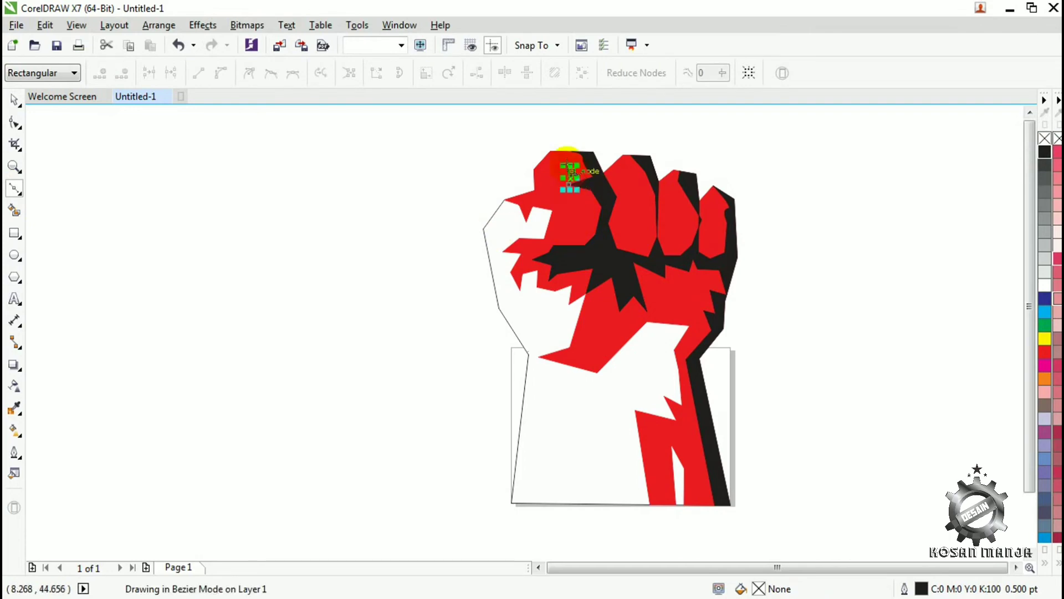
pyautogui.click(554, 158)
pyautogui.click(569, 184)
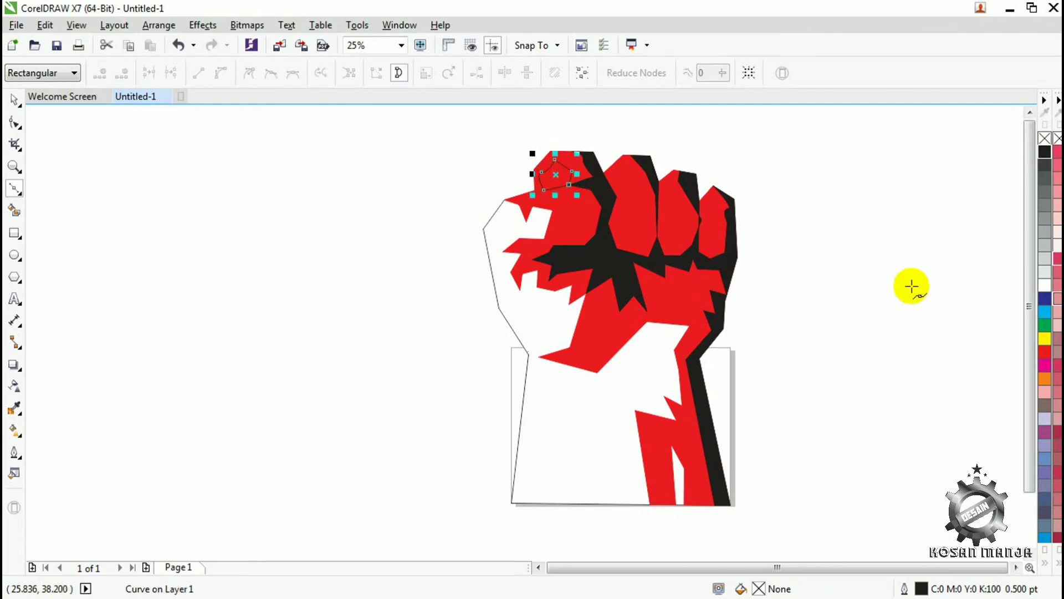
pyautogui.click(1044, 285)
pyautogui.click(14, 166)
pyautogui.click(586, 218)
pyautogui.click(14, 100)
pyautogui.click(130, 171)
pyautogui.hotkey('ctrl', 'z')
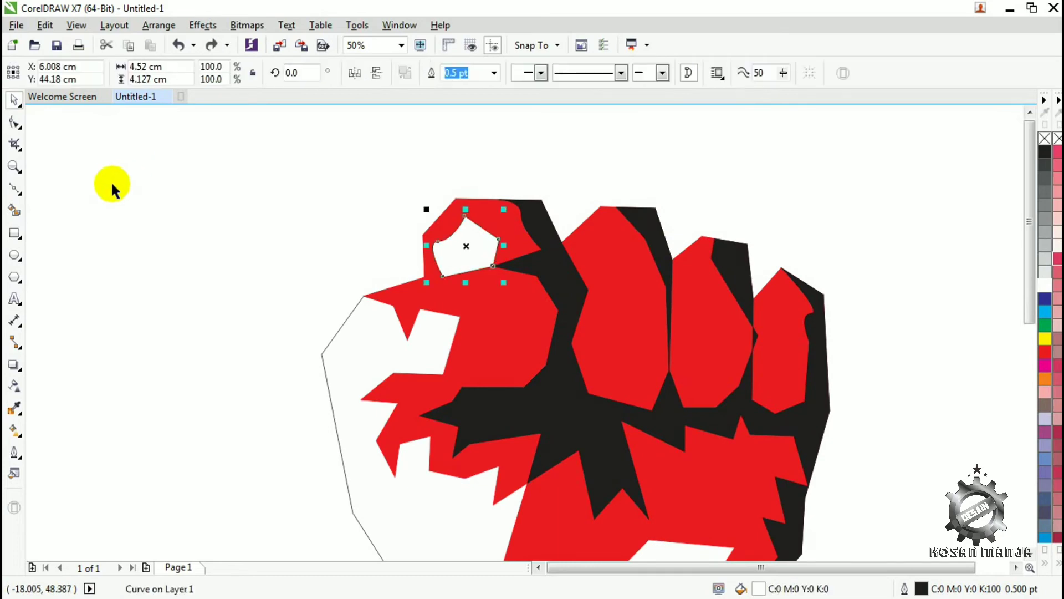
pyautogui.hotkey('ctrl', 'z')
pyautogui.click(13, 124)
pyautogui.click(459, 230)
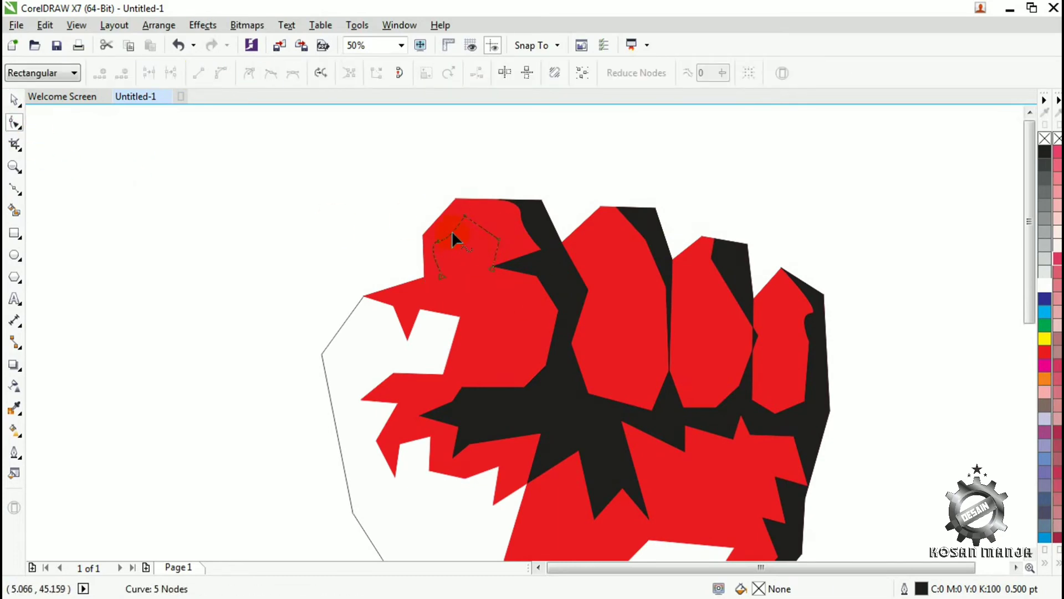
pyautogui.click(380, 301)
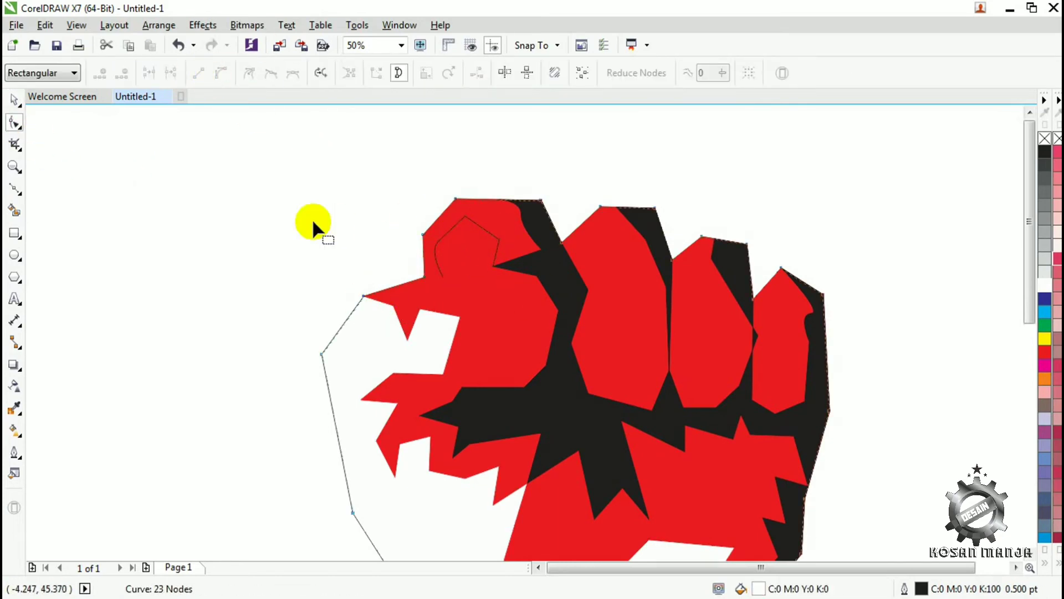
pyautogui.click(439, 261)
pyautogui.hotkey('ctrl', 'z')
# - Draw a closed five-node Bezier highlight with straight sides inside the first knuckle and fill it with white
pyautogui.click(18, 184)
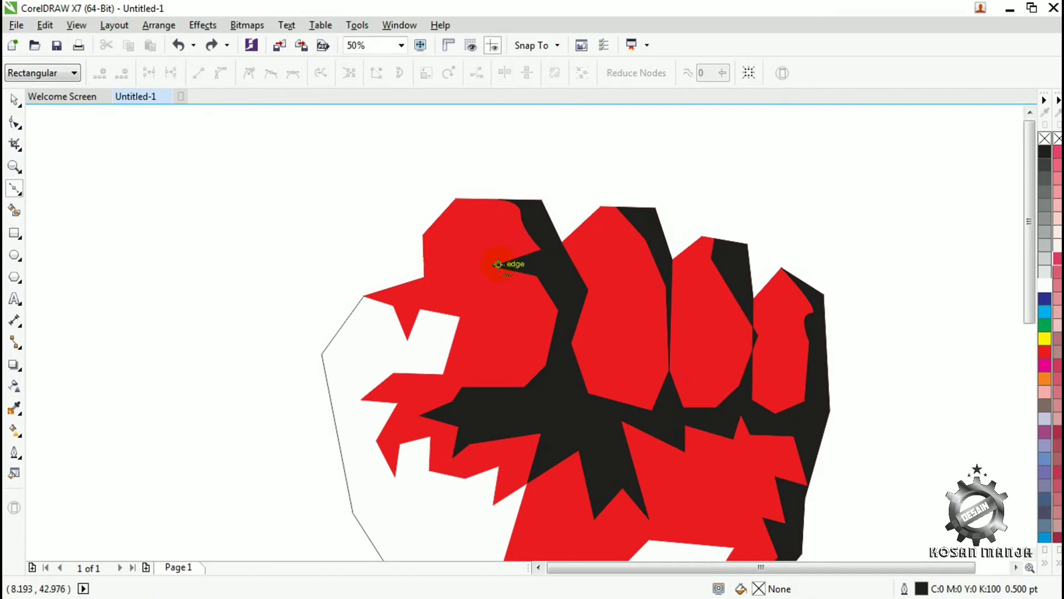
pyautogui.click(501, 228)
pyautogui.click(464, 209)
pyautogui.click(437, 233)
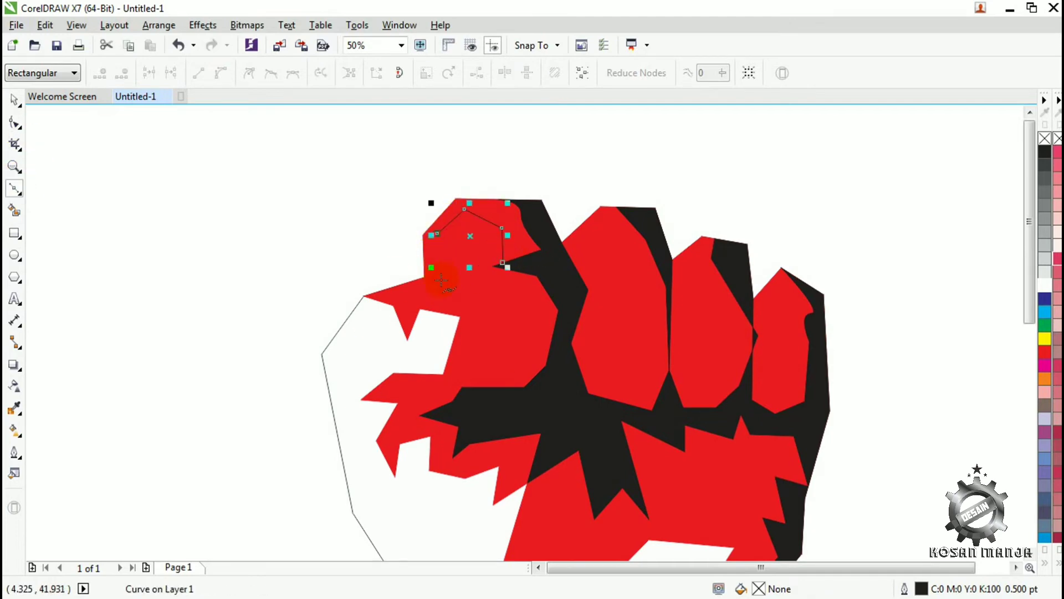
pyautogui.click(443, 277)
pyautogui.click(503, 263)
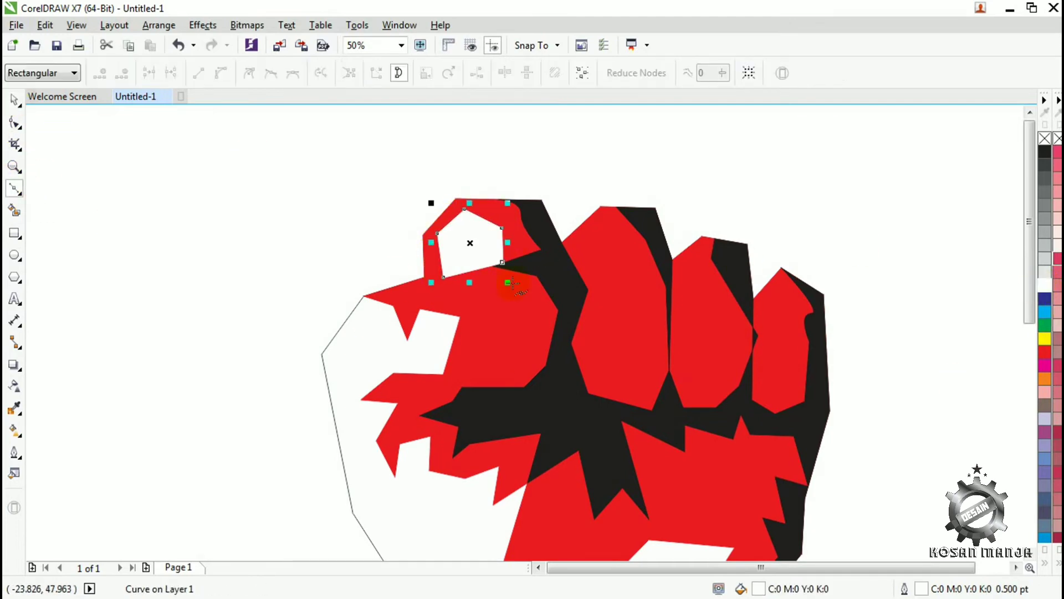
# - Draw a narrow-waisted Bezier highlight down the middle of the second finger, about 3.7 by 10.7 cm, ending near its starting node
pyautogui.click(581, 255)
pyautogui.click(608, 229)
pyautogui.click(628, 256)
pyautogui.click(619, 301)
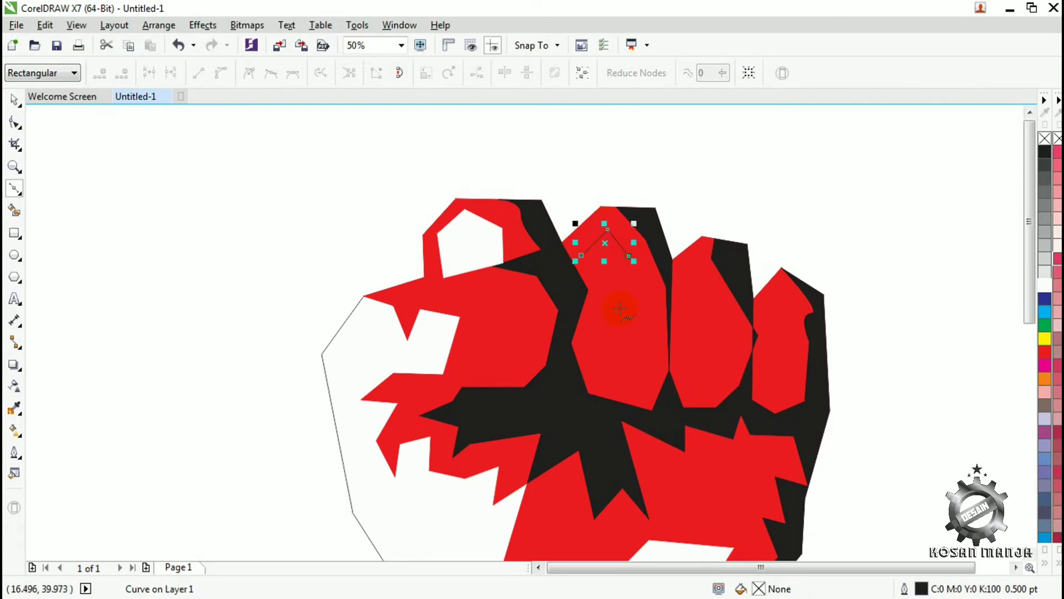
pyautogui.click(635, 371)
pyautogui.click(622, 387)
pyautogui.click(596, 375)
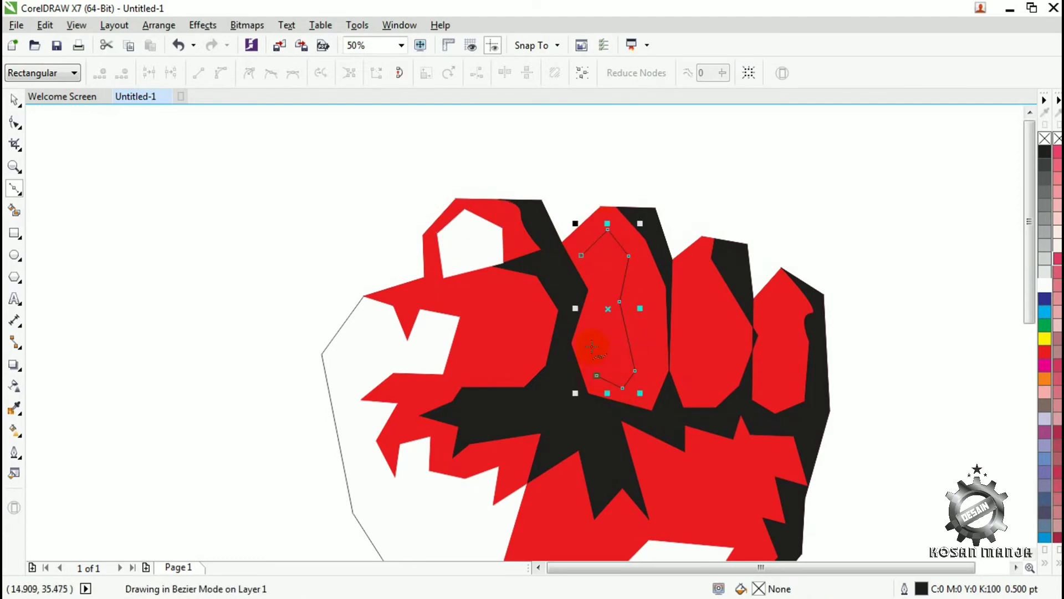
pyautogui.click(604, 285)
pyautogui.click(581, 255)
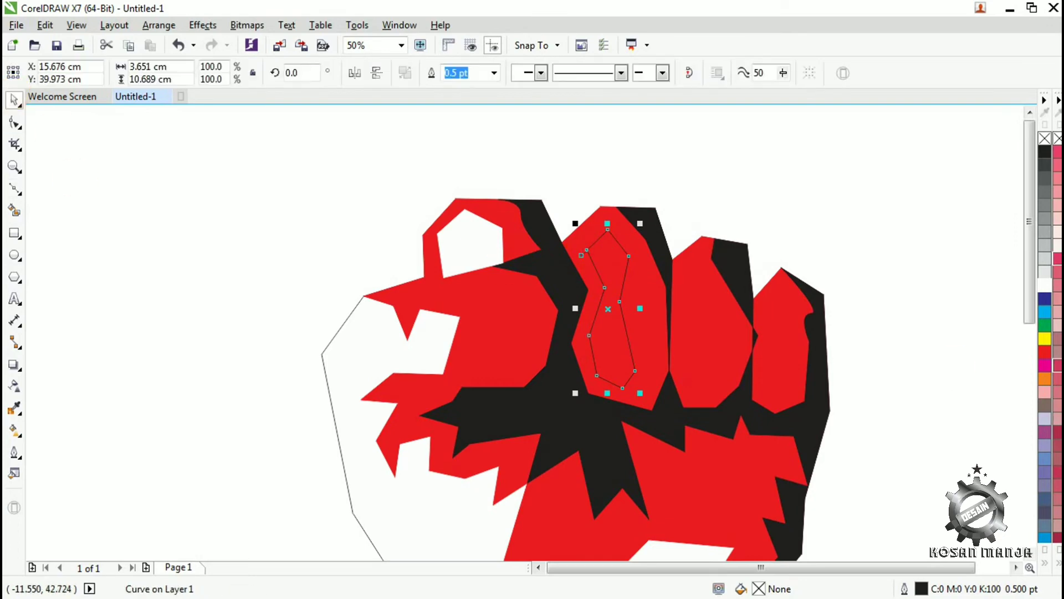
# - Move the end node of the second finger's highlight onto its starting node so the white shape is closed
pyautogui.click(14, 166)
pyautogui.click(602, 253)
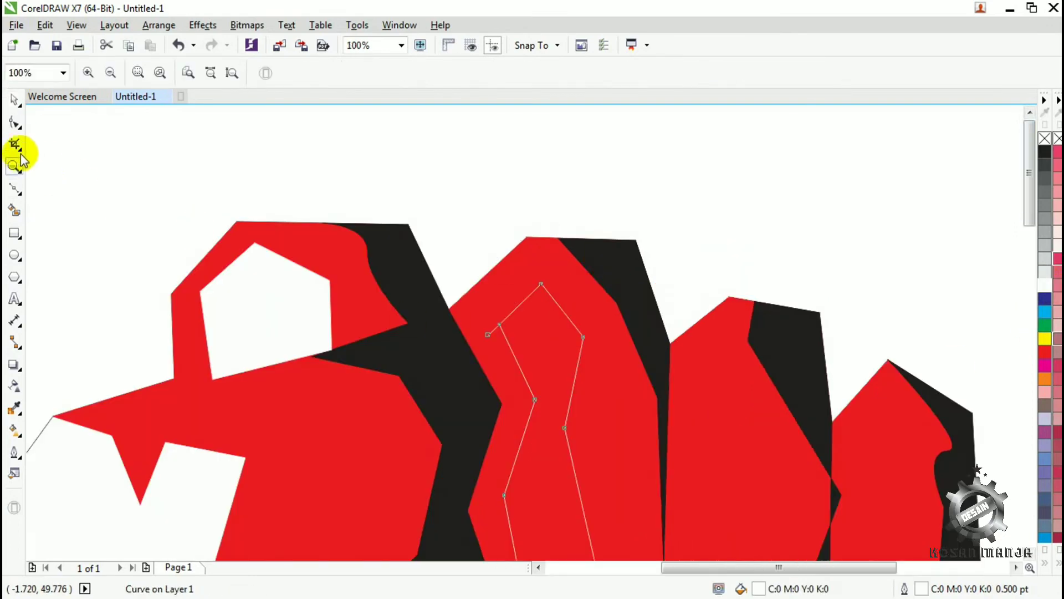
pyautogui.click(14, 123)
pyautogui.moveTo(499, 325); pyautogui.dragTo(489, 336)
pyautogui.press('z')
pyautogui.rightClick(600, 375)
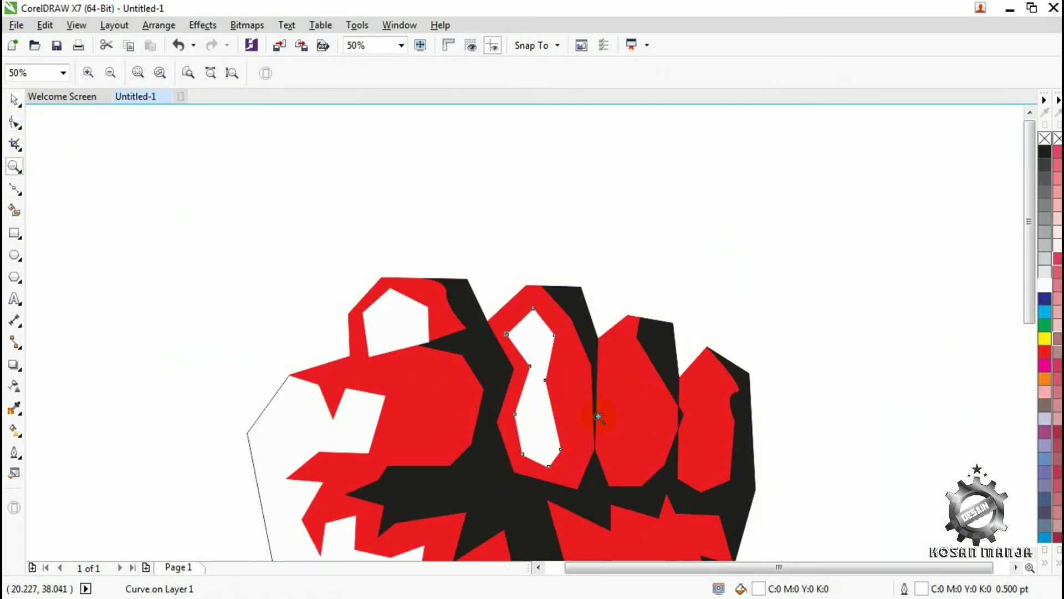
# - Draw a closed, hook-shaped Bezier highlight along the left edge and lower end of the third finger
pyautogui.click(15, 189)
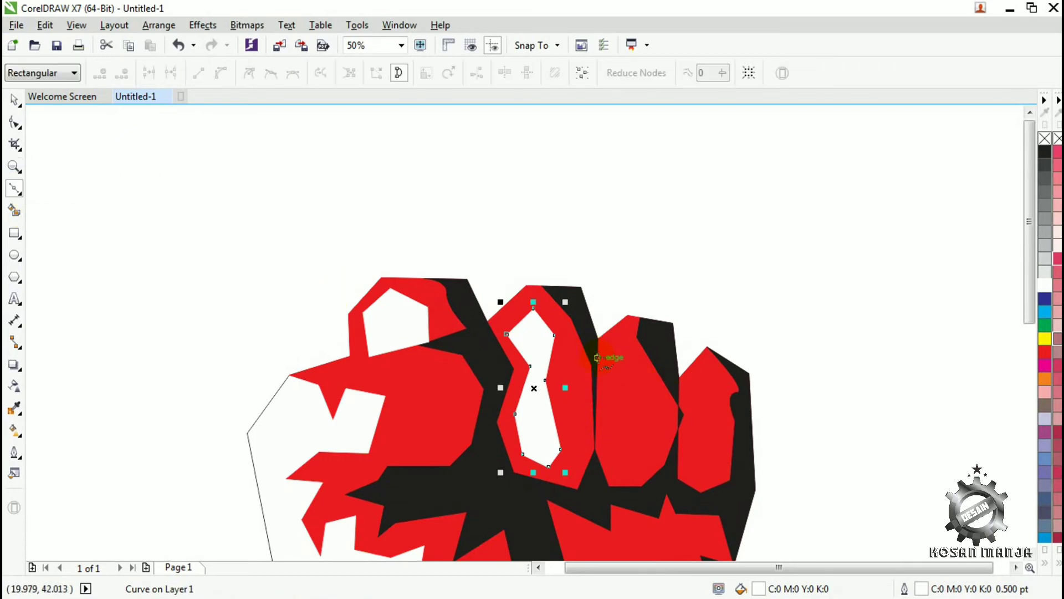
pyautogui.click(597, 353)
pyautogui.click(618, 336)
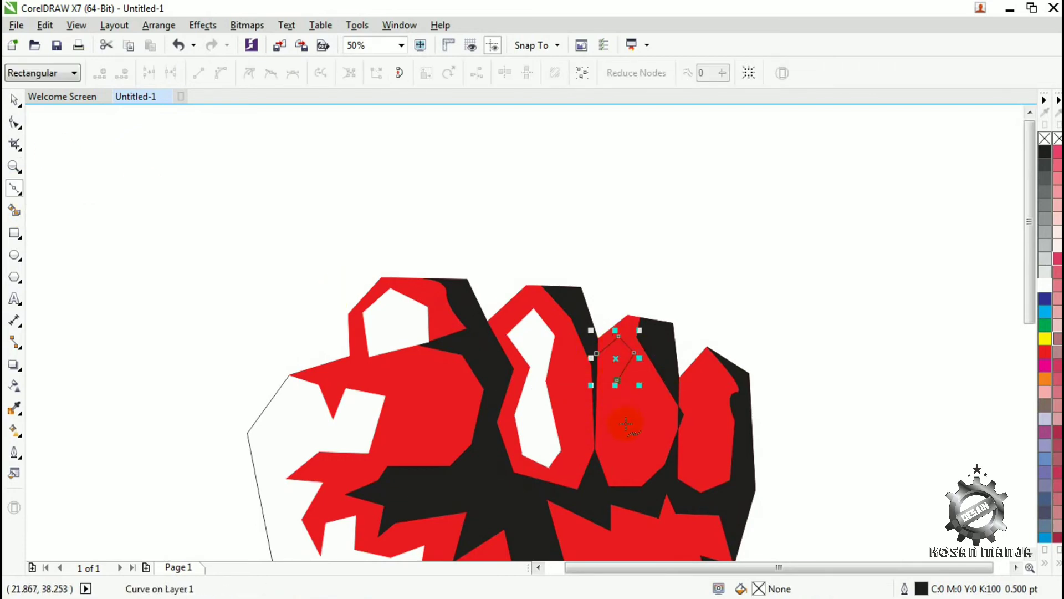
pyautogui.click(656, 415)
pyautogui.click(646, 468)
pyautogui.click(617, 476)
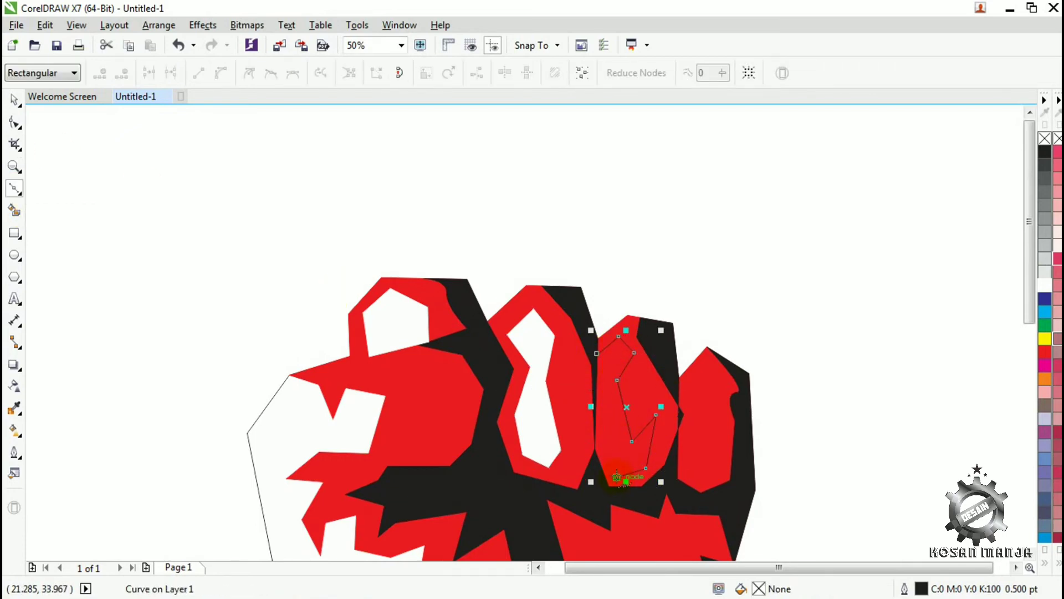
pyautogui.click(597, 353)
# - Give the third finger's highlight a white fill and white outline and deselect it
pyautogui.click(1044, 285)
pyautogui.rightClick(1045, 285)
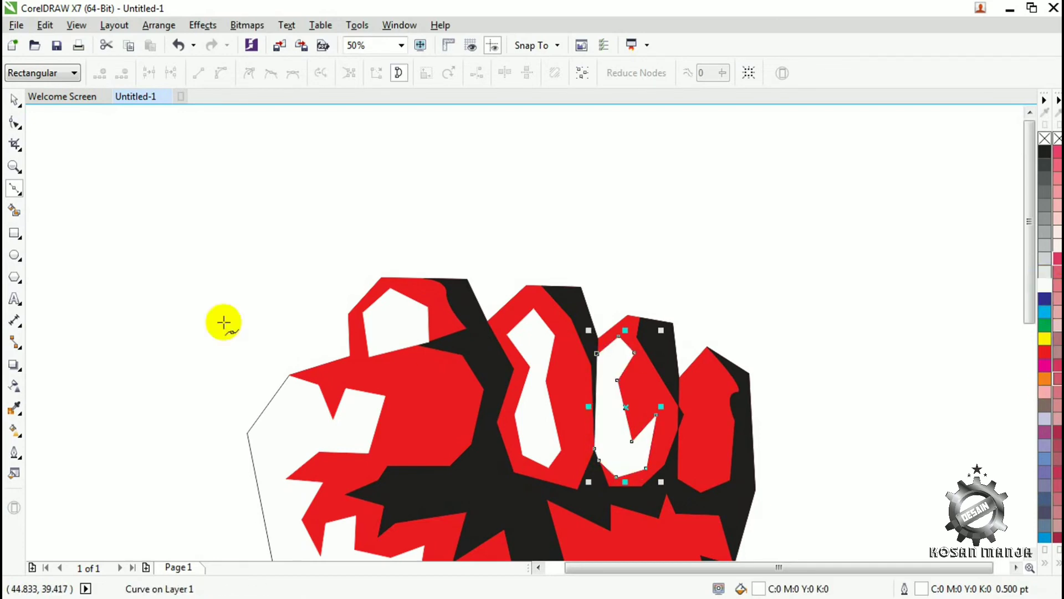
pyautogui.click(15, 100)
pyautogui.press('space')
pyautogui.click(15, 99)
pyautogui.click(29, 215)
pyautogui.press('space')
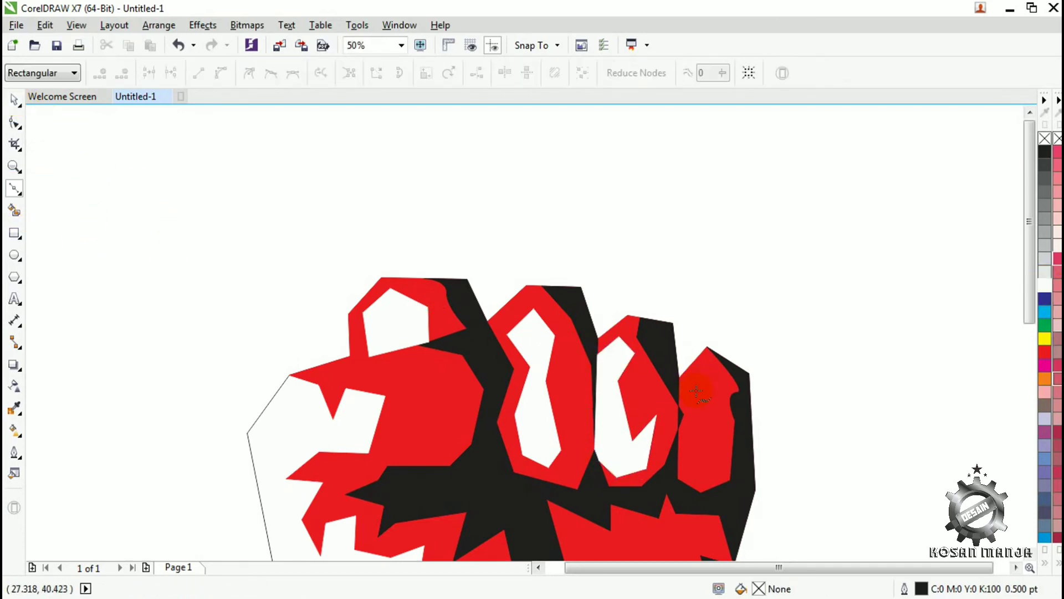
# - Draw a closed Bezier highlight along the fourth finger's left side, fill it with white and deselect it
pyautogui.click(703, 369)
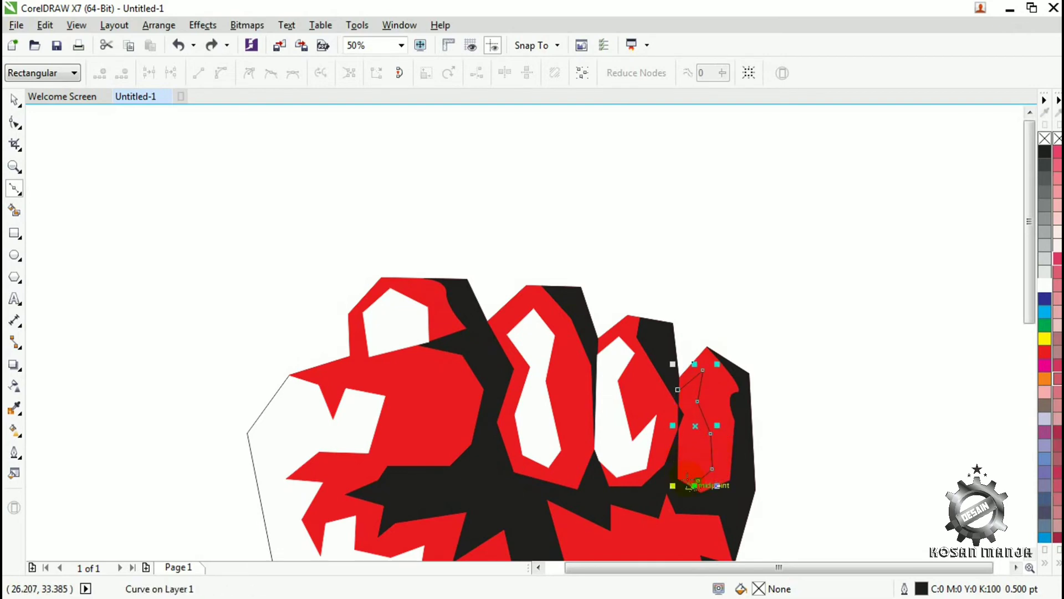
pyautogui.click(678, 474)
pyautogui.click(677, 392)
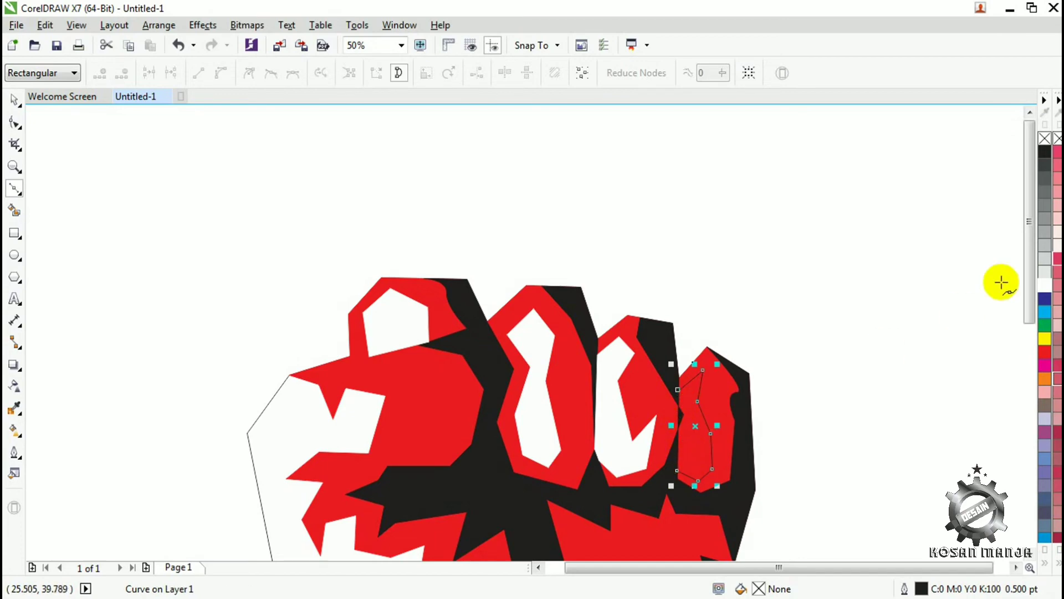
pyautogui.click(1045, 284)
pyautogui.press('space')
pyautogui.click(133, 172)
# - Draw a jagged closed Bezier highlight in the red palm area below the third and fourth fingers
pyautogui.press('z')
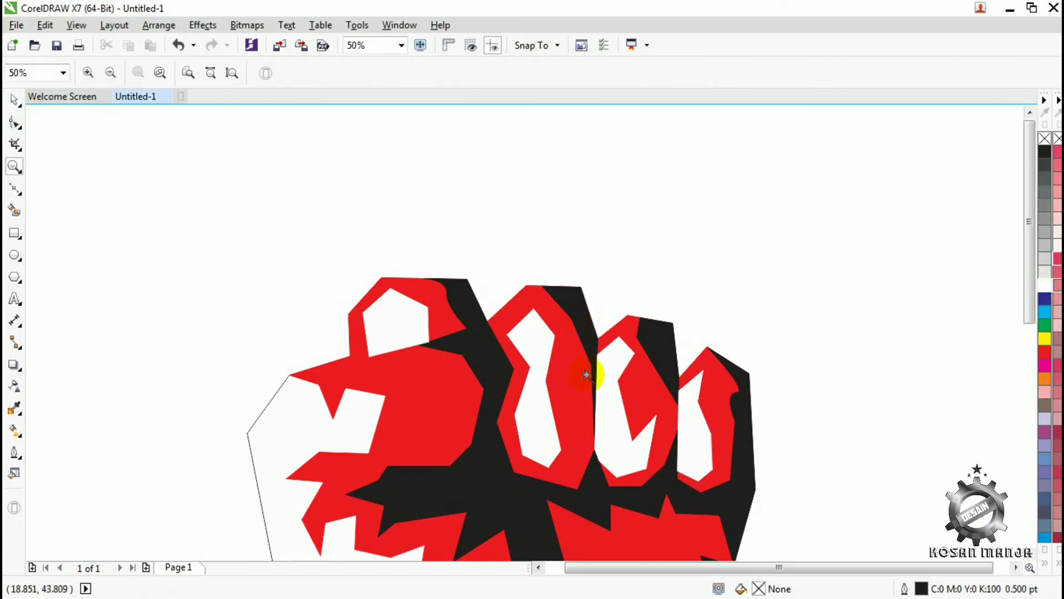
pyautogui.scroll(-2, 588, 377)
pyautogui.scroll(2, 541, 404)
pyautogui.scroll(-1, 540, 347)
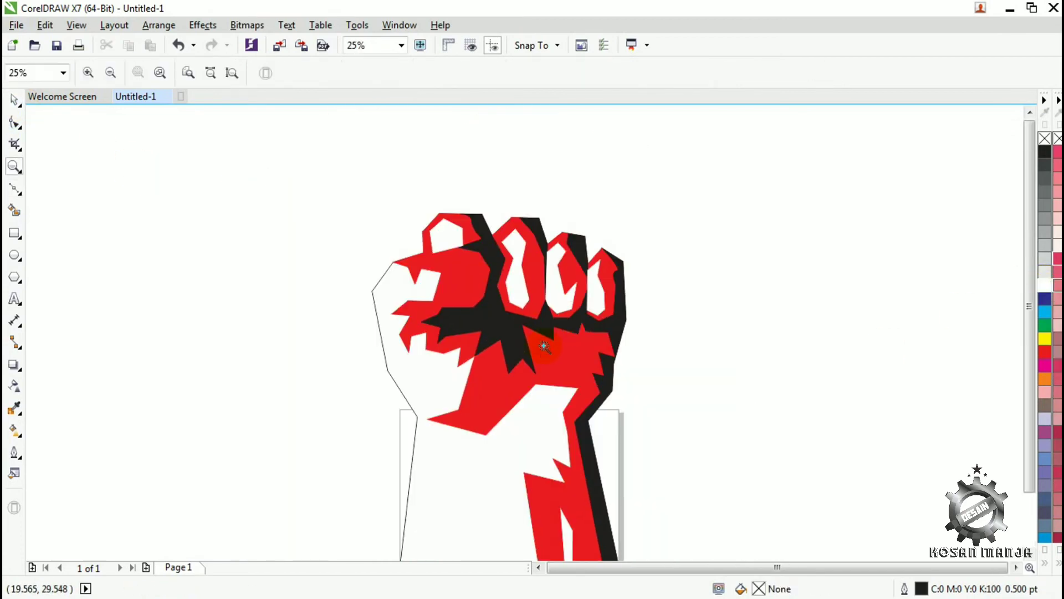
pyautogui.click(15, 191)
pyautogui.press('z')
pyautogui.click(586, 351)
pyautogui.click(12, 186)
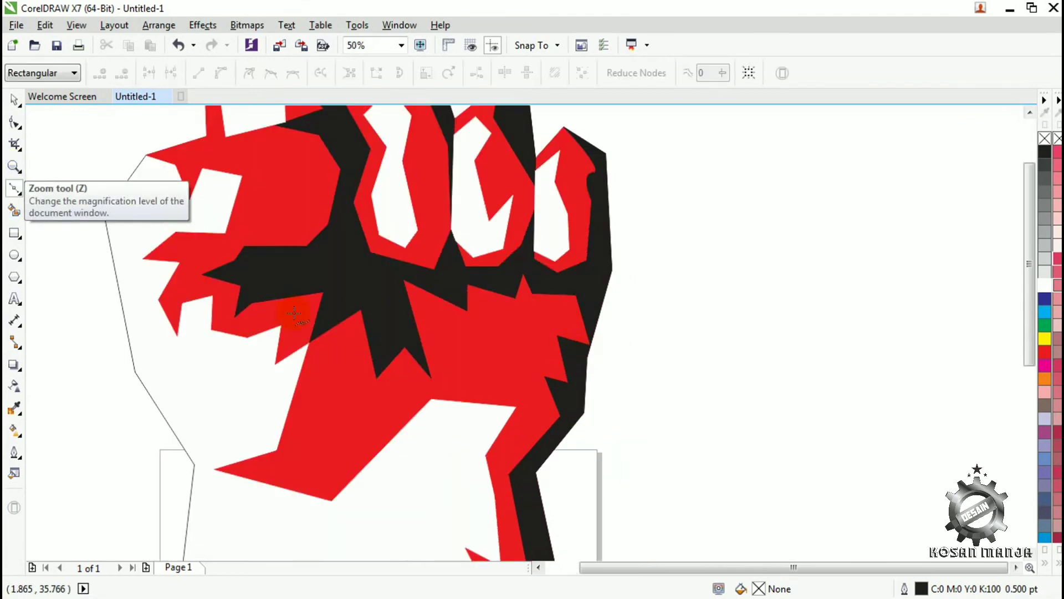
pyautogui.click(524, 390)
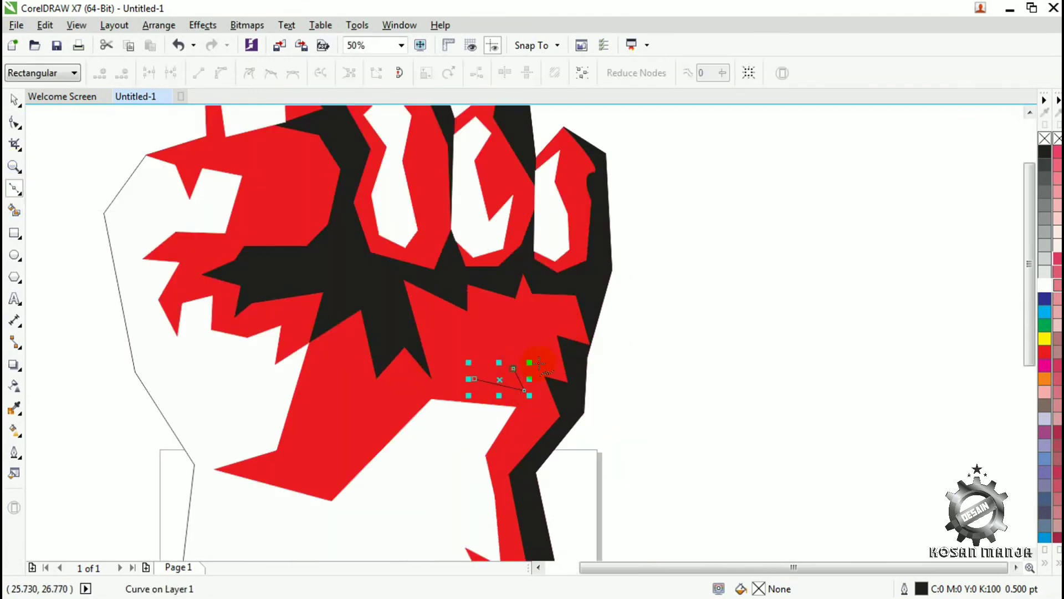
pyautogui.click(542, 313)
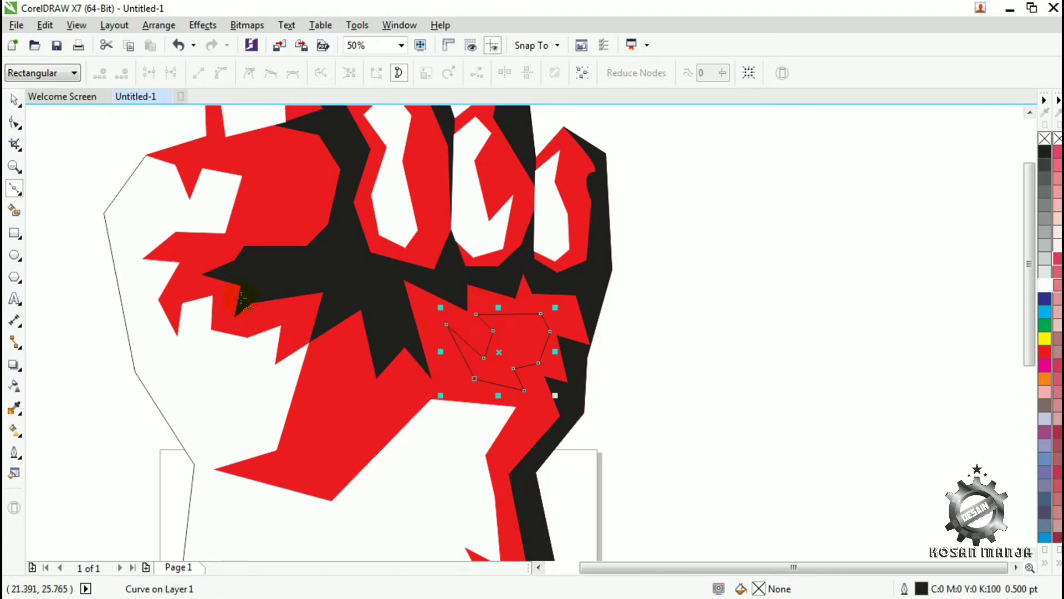
# - Give the jagged palm highlight a white fill and white outline and deselect it
pyautogui.click(15, 100)
pyautogui.click(1044, 284)
pyautogui.rightClick(1044, 285)
pyautogui.click(15, 166)
pyautogui.rightClick(422, 364)
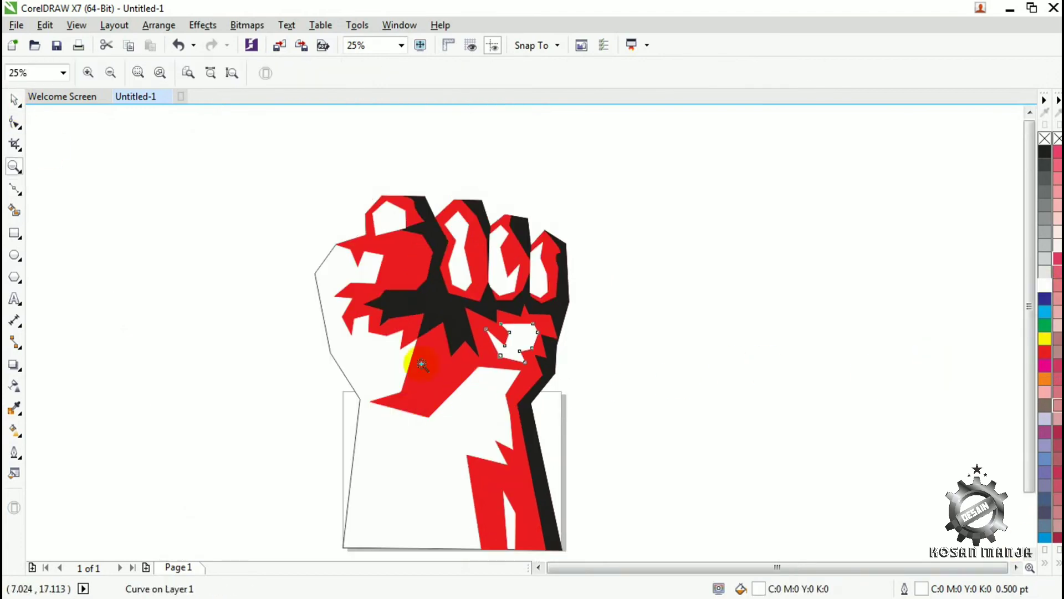
pyautogui.click(14, 100)
pyautogui.click(136, 177)
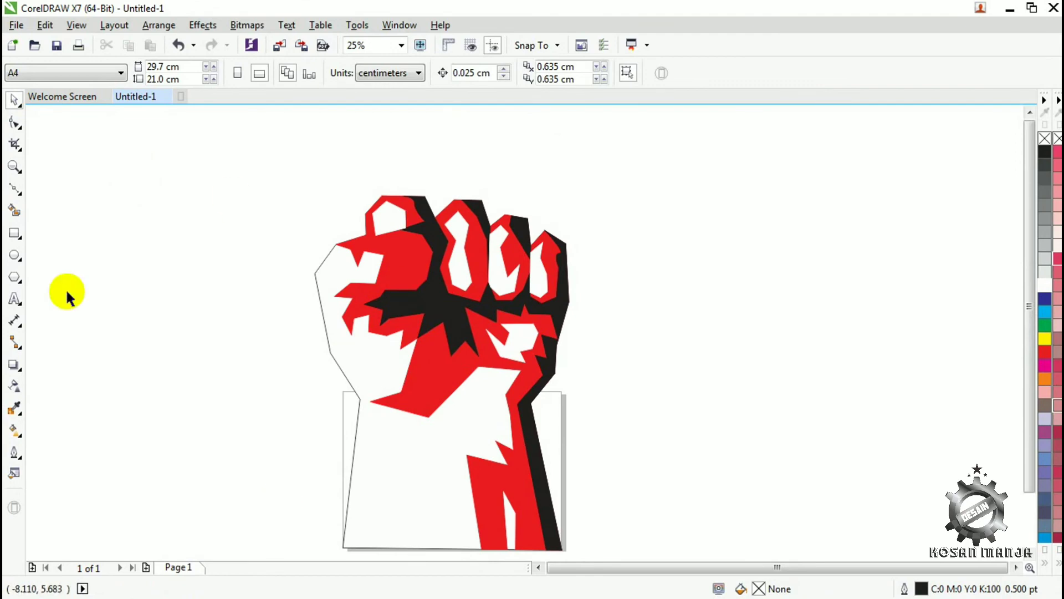
# - Start a Bezier edge strip at the fist's upper-left corner and run it just inside the left outline down past the wrist
pyautogui.click(14, 189)
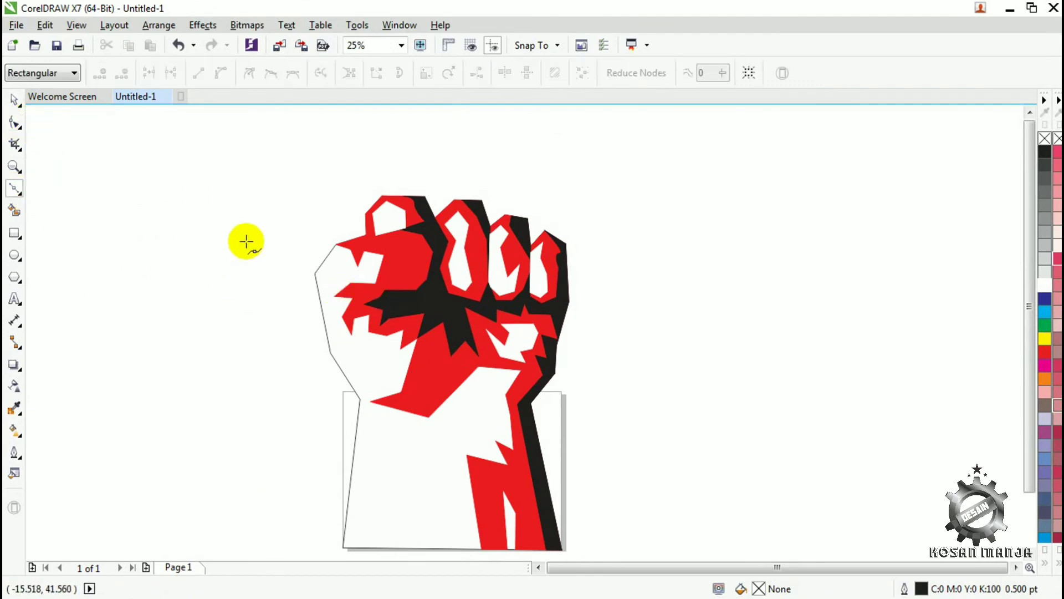
pyautogui.press('z')
pyautogui.click(346, 266)
pyautogui.press('F3')
pyautogui.press('F3')
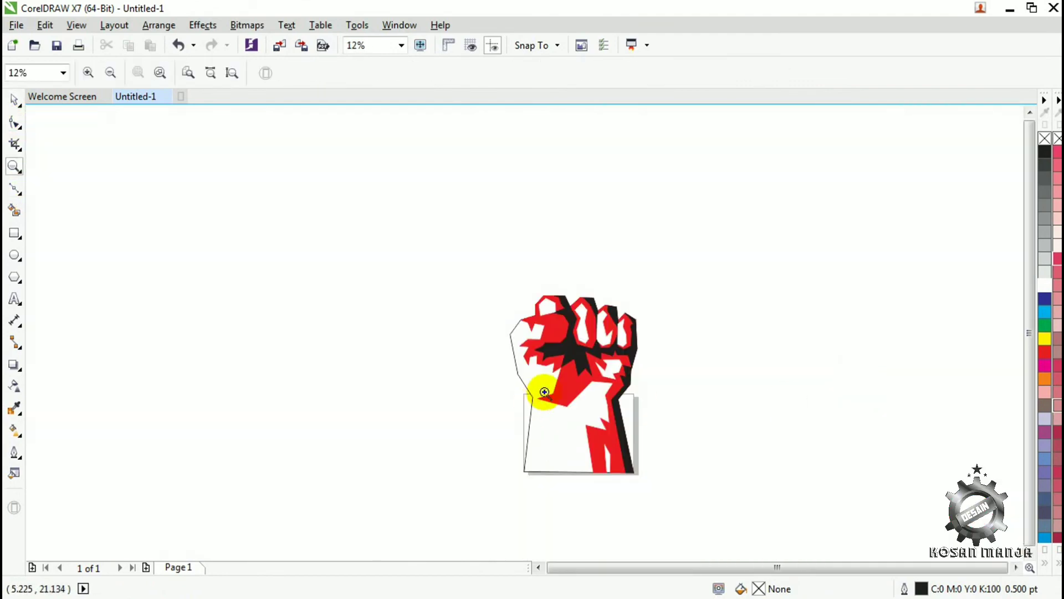
pyautogui.click(545, 392)
pyautogui.click(14, 188)
pyautogui.click(483, 207)
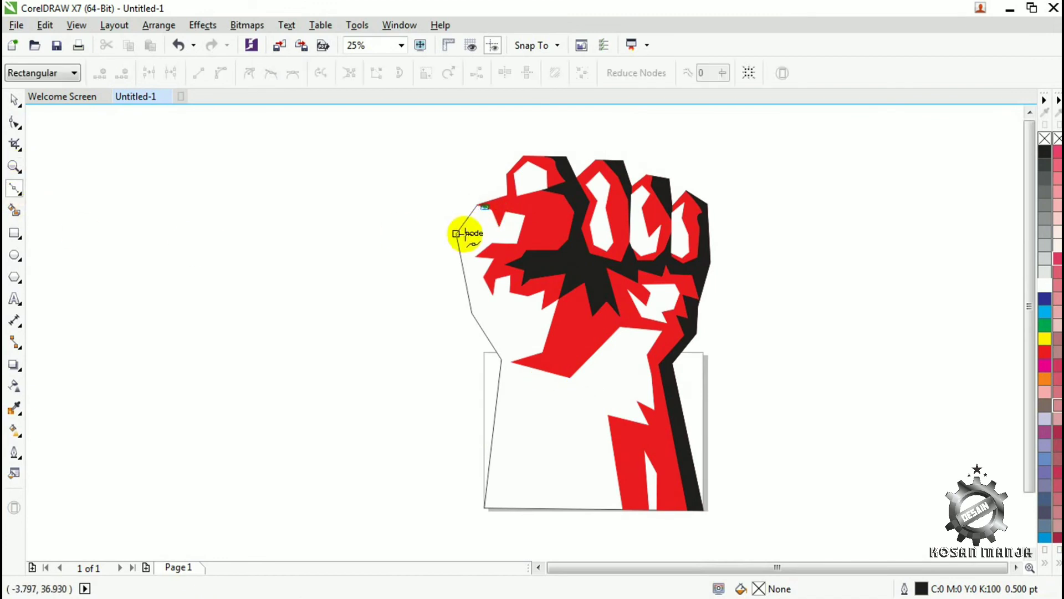
pyautogui.click(454, 233)
pyautogui.click(478, 309)
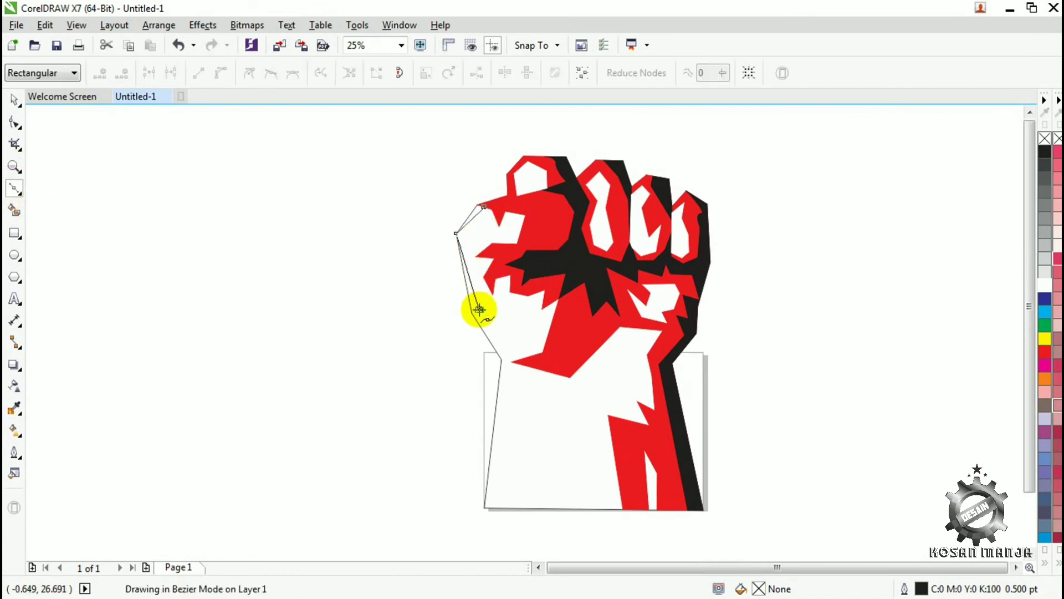
pyautogui.click(511, 378)
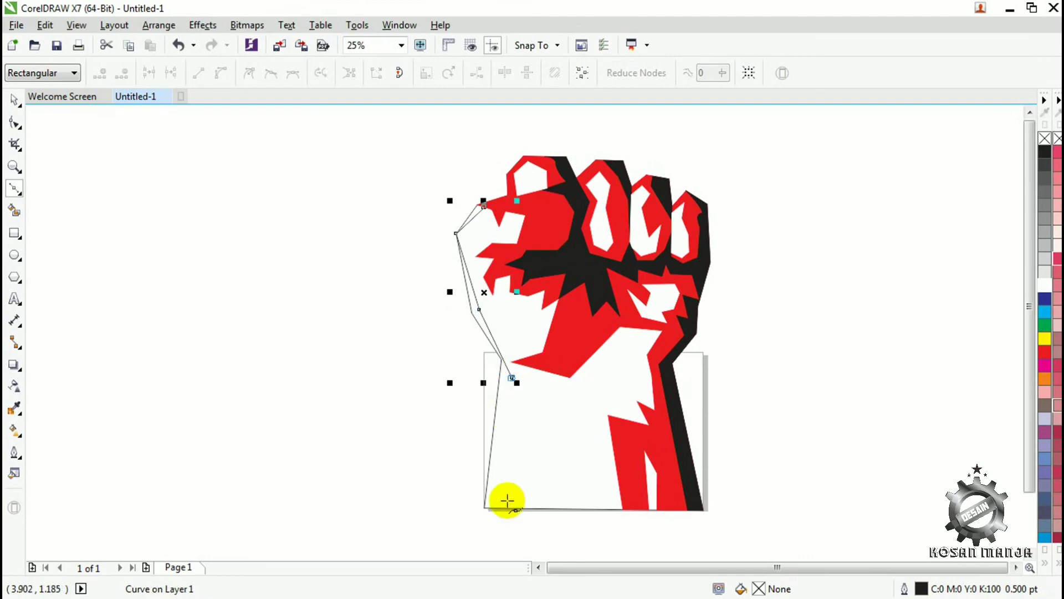
# - Extend the strip to the forearm's bottom edge and back up along the left outline to its start, about 7.6 by 40.9 cm overall
pyautogui.click(501, 507)
pyautogui.click(485, 508)
pyautogui.click(502, 359)
pyautogui.click(472, 313)
pyautogui.click(457, 233)
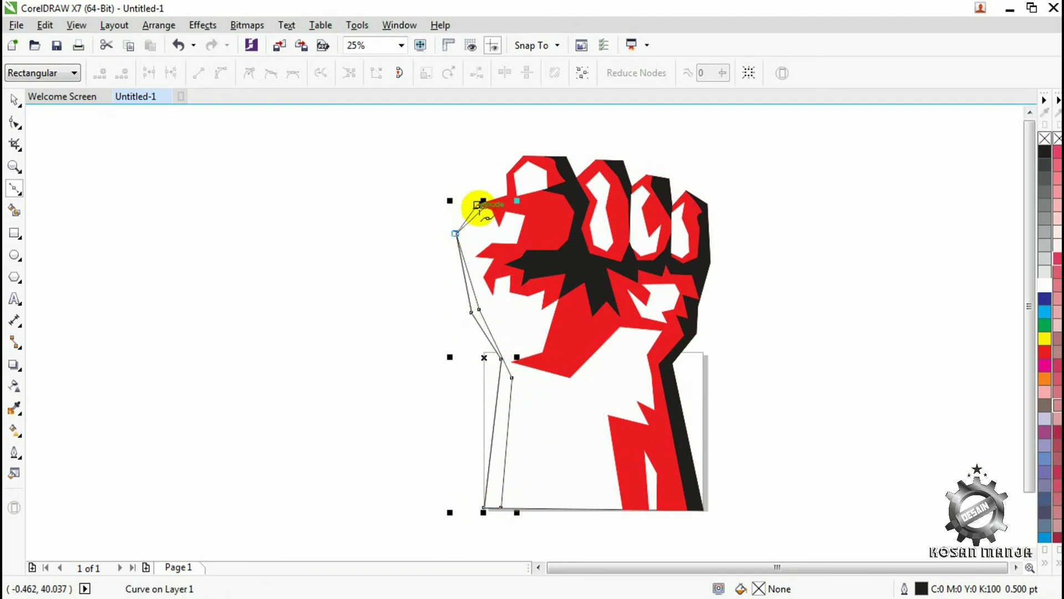
pyautogui.click(476, 205)
# - Give the strip along the arm's left edge a red fill and red outline
pyautogui.press('space')
pyautogui.click(1045, 352)
pyautogui.rightClick(1045, 354)
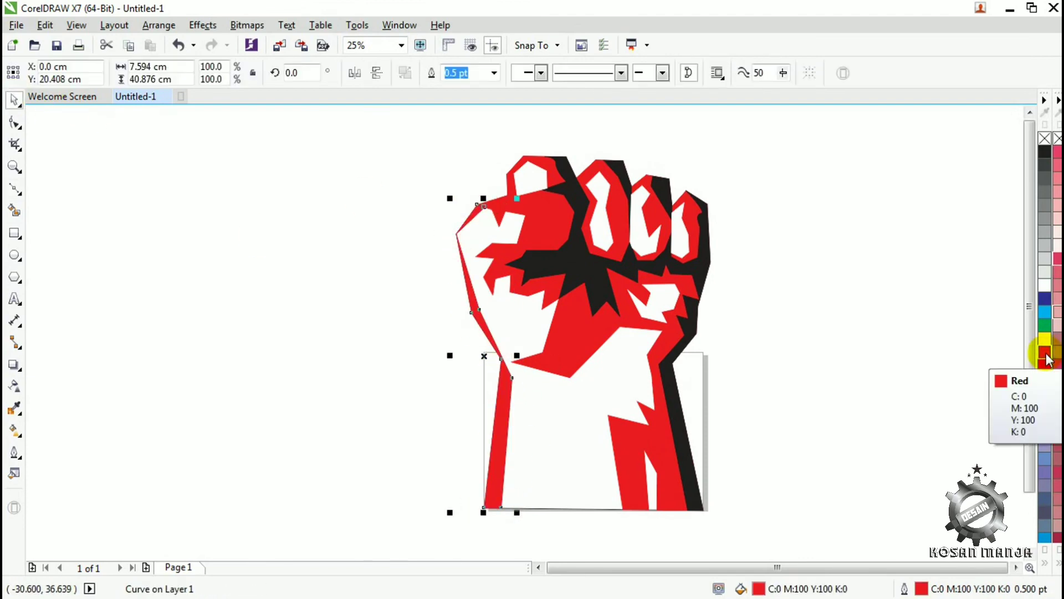
# - Adjust the inner node of the red edge strip at the fist's leftmost corner
pyautogui.press('z')
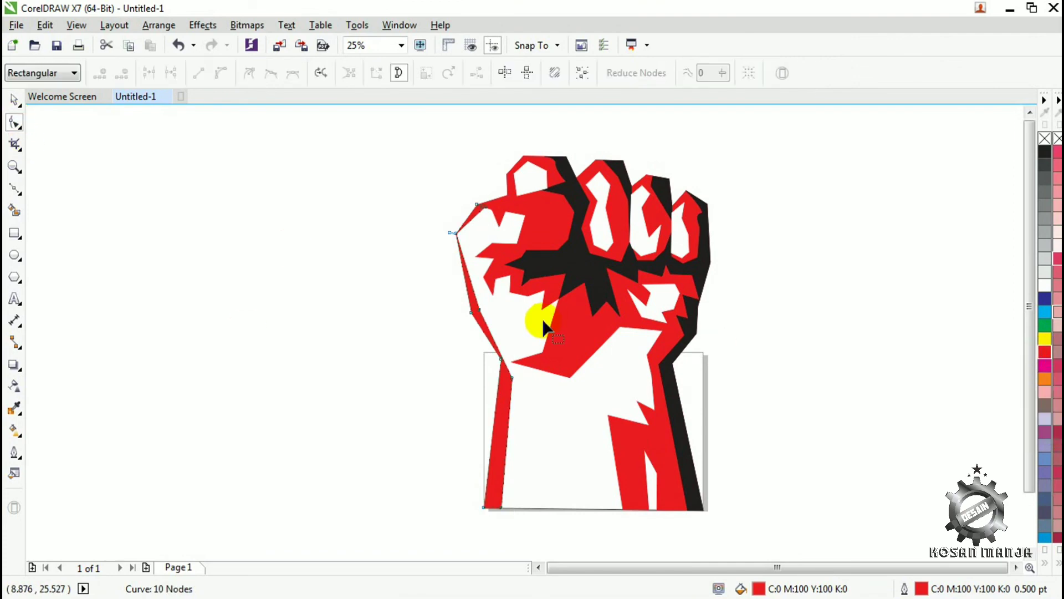
pyautogui.click(497, 283)
pyautogui.press('F10')
pyautogui.click(431, 290)
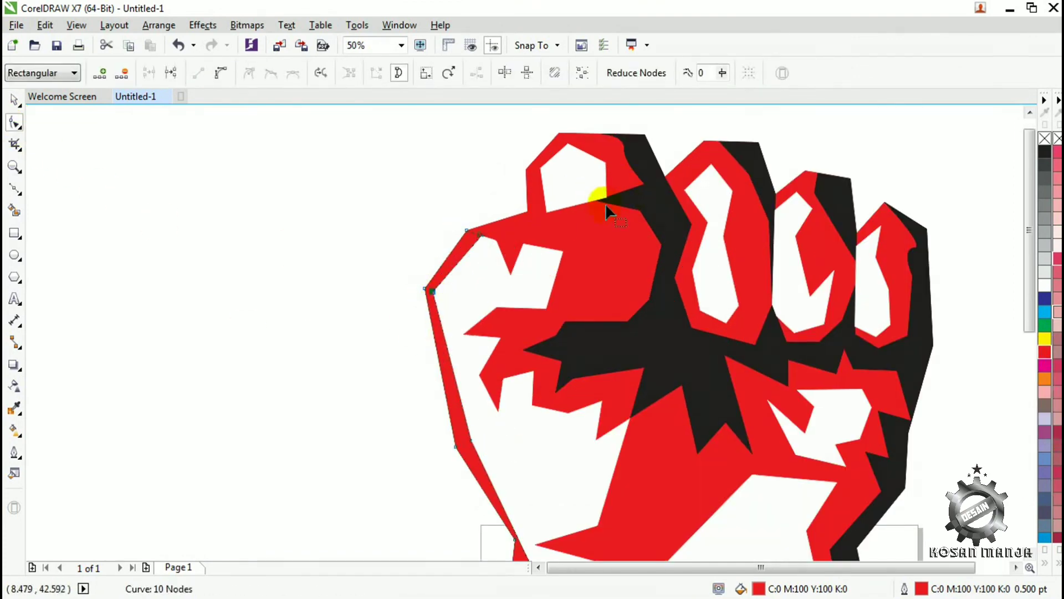
# - Lower the bottom-left node of the white highlight on the leftmost finger and the fist outline node beside it
pyautogui.click(561, 215)
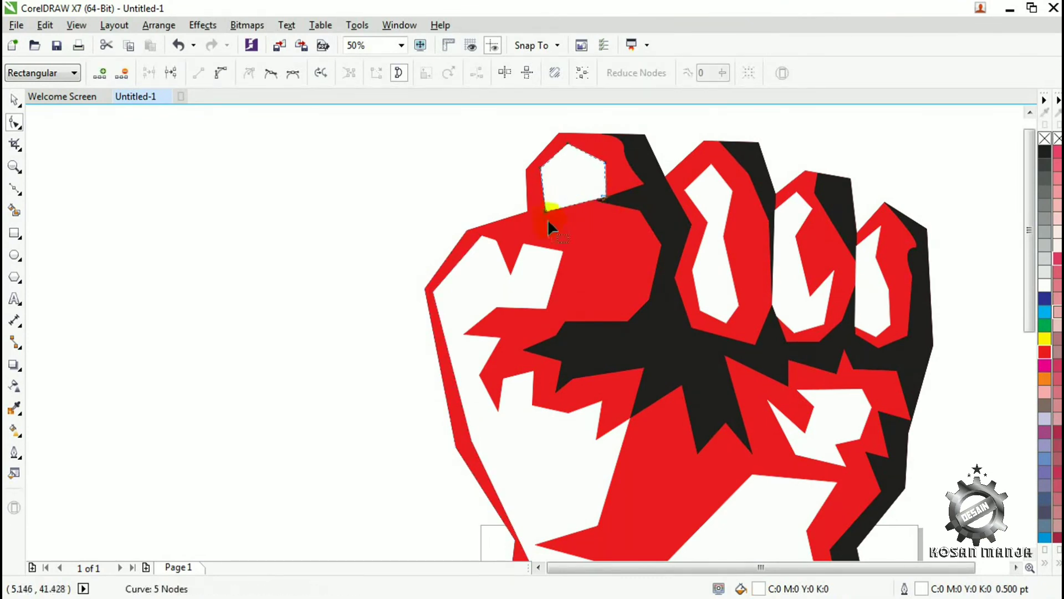
pyautogui.click(547, 218)
pyautogui.moveTo(528, 212); pyautogui.dragTo(530, 224)
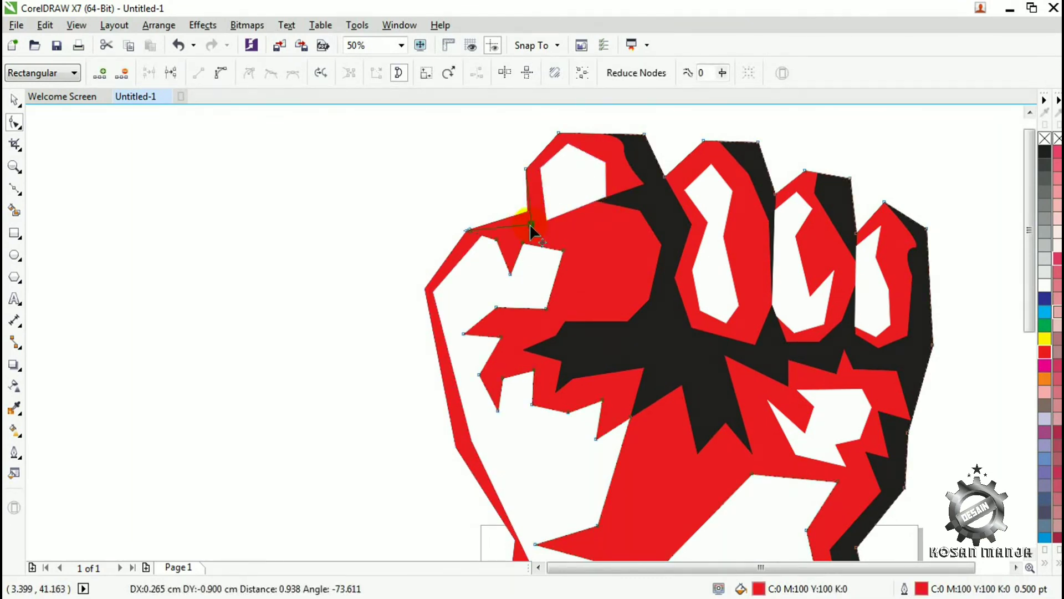
pyautogui.click(548, 222)
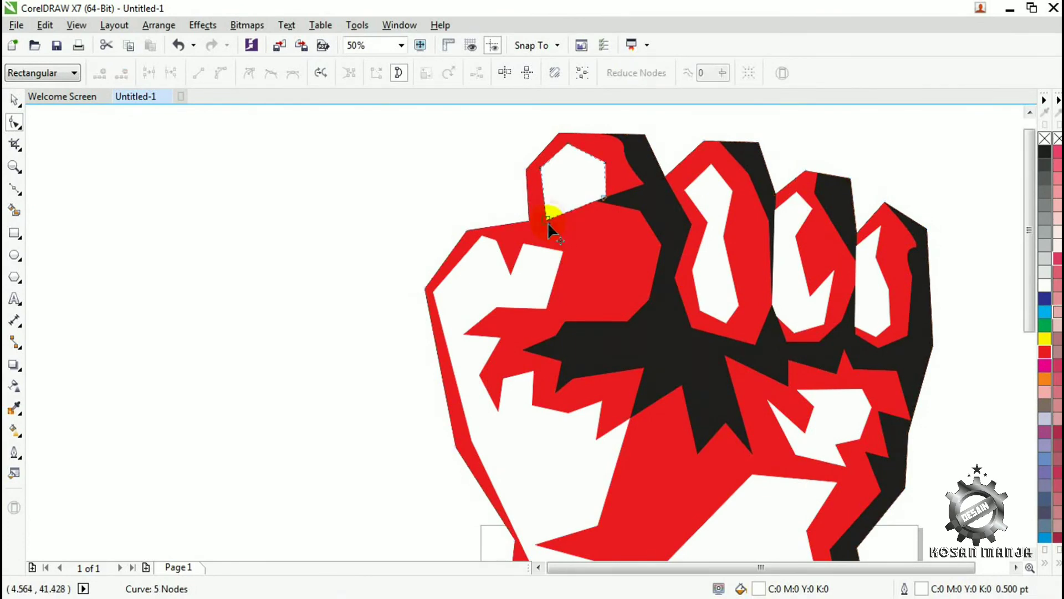
pyautogui.click(546, 217)
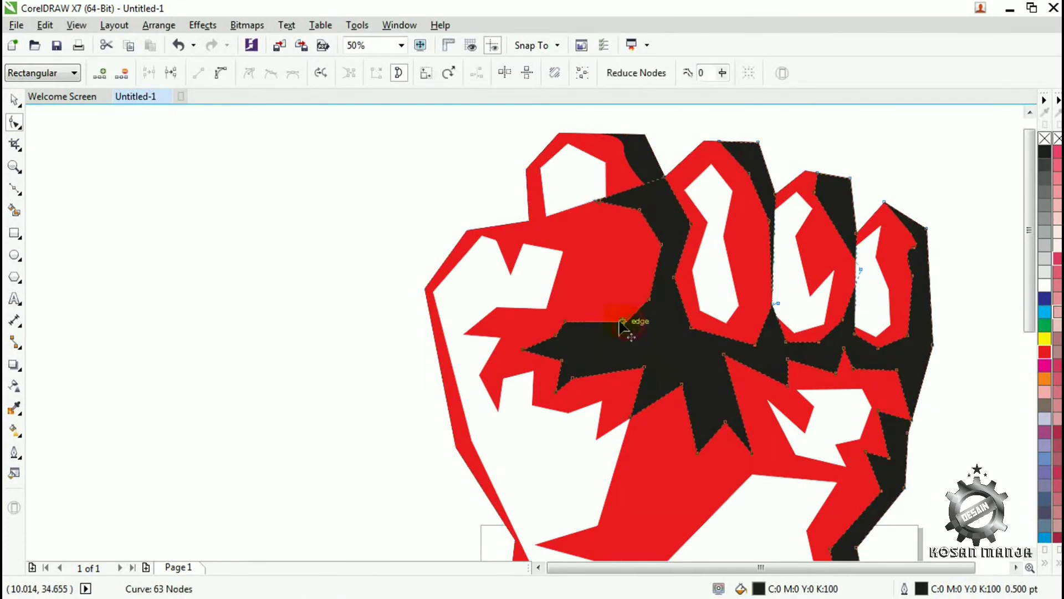
# - Reshape the black shadow's left edge beside the thumb, adjust its corner node between the first two fingers, and deselect it
pyautogui.click(657, 308)
pyautogui.moveTo(637, 285); pyautogui.dragTo(658, 266)
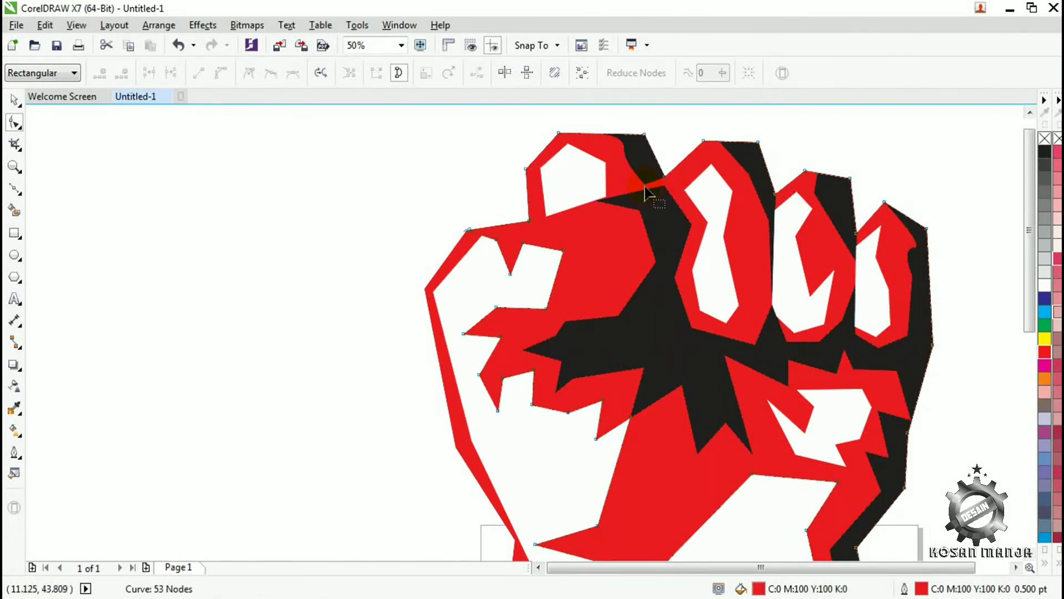
pyautogui.click(664, 187)
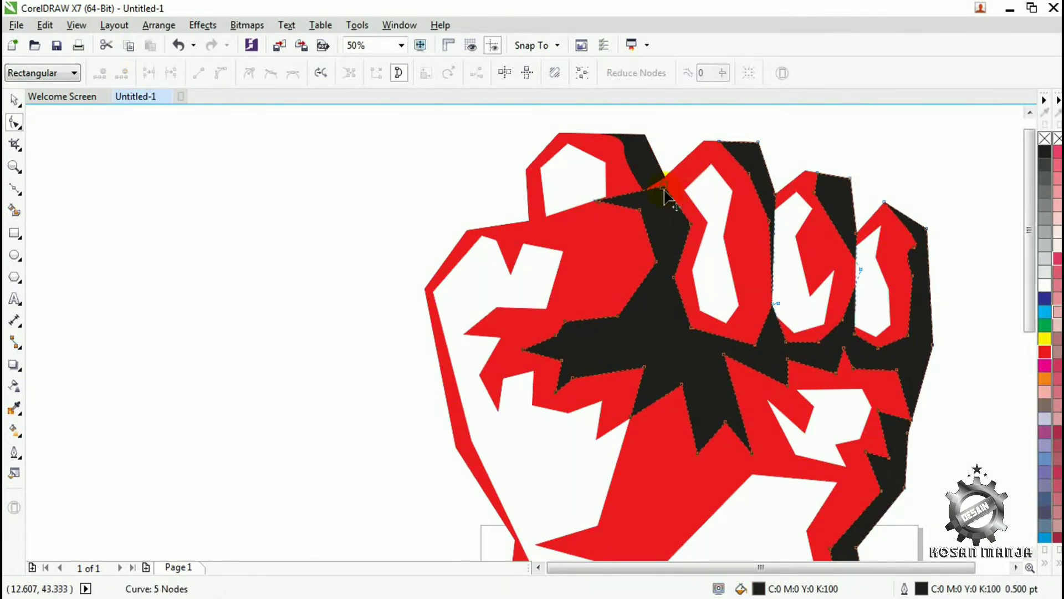
pyautogui.click(687, 230)
pyautogui.press('z')
pyautogui.rightClick(671, 306)
pyautogui.click(16, 102)
pyautogui.click(803, 466)
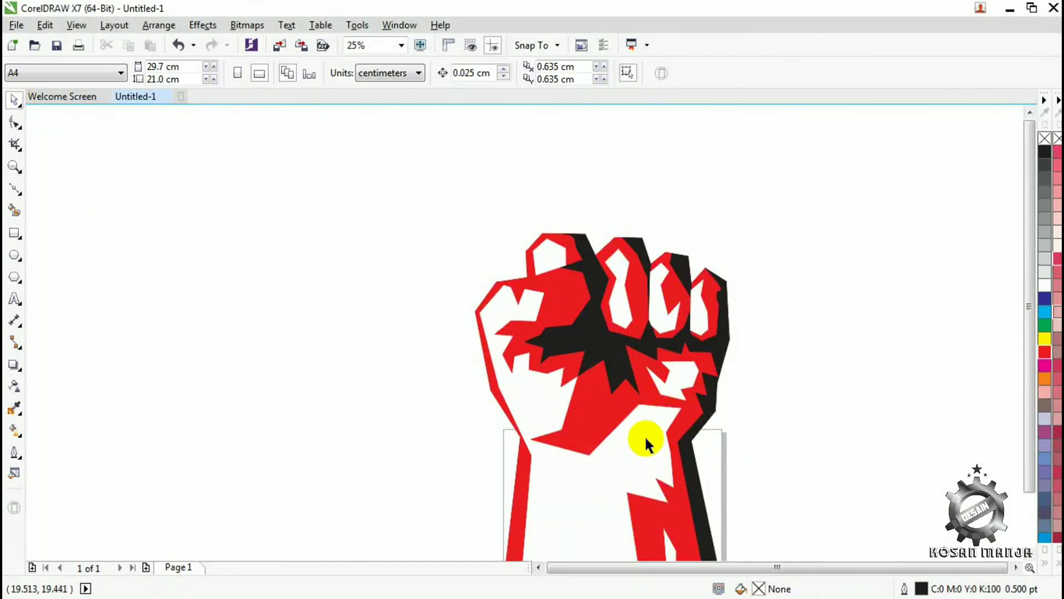
# - Select the whole fist illustration, scale it down to fit the A4 page, and move it onto the page's left half
pyautogui.press('z')
pyautogui.rightClick(634, 418)
pyautogui.click(576, 383)
pyautogui.click(16, 102)
pyautogui.moveTo(779, 137); pyautogui.dragTo(323, 525)
pyautogui.moveTo(636, 501); pyautogui.dragTo(480, 285)
pyautogui.moveTo(427, 210); pyautogui.dragTo(475, 410)
pyautogui.click(564, 382)
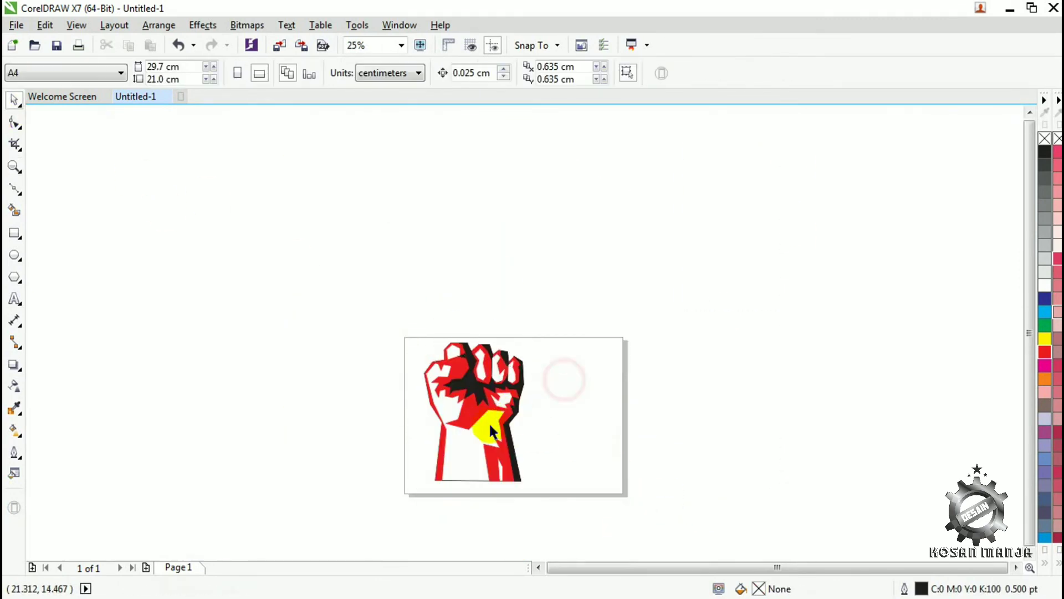
# - Add the artistic text "KOSAN MANJA" on the page's lower right beside the forearm and deselect it
pyautogui.press('z')
pyautogui.click(475, 418)
pyautogui.click(16, 300)
pyautogui.click(665, 422)
pyautogui.write('KOSAN MANJA')
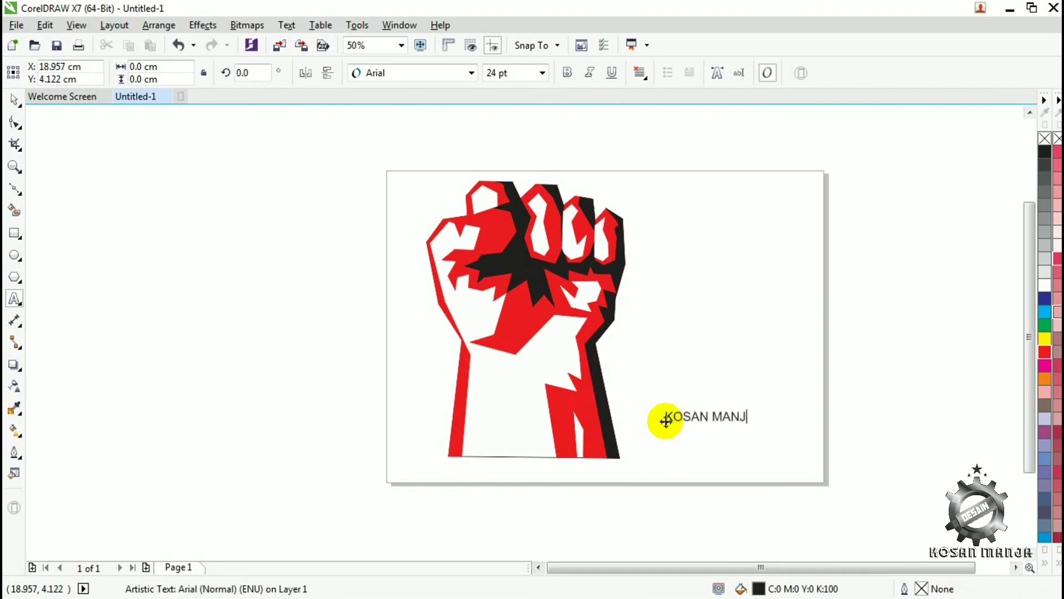
pyautogui.click(15, 100)
pyautogui.press('Escape')
pyautogui.click(331, 583)
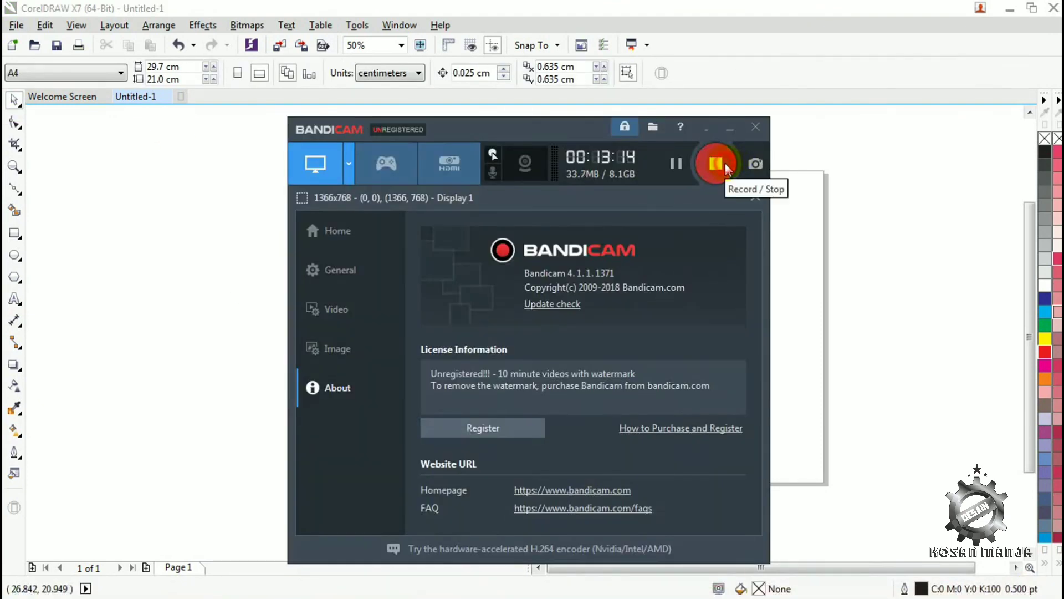
pyautogui.click(724, 161)
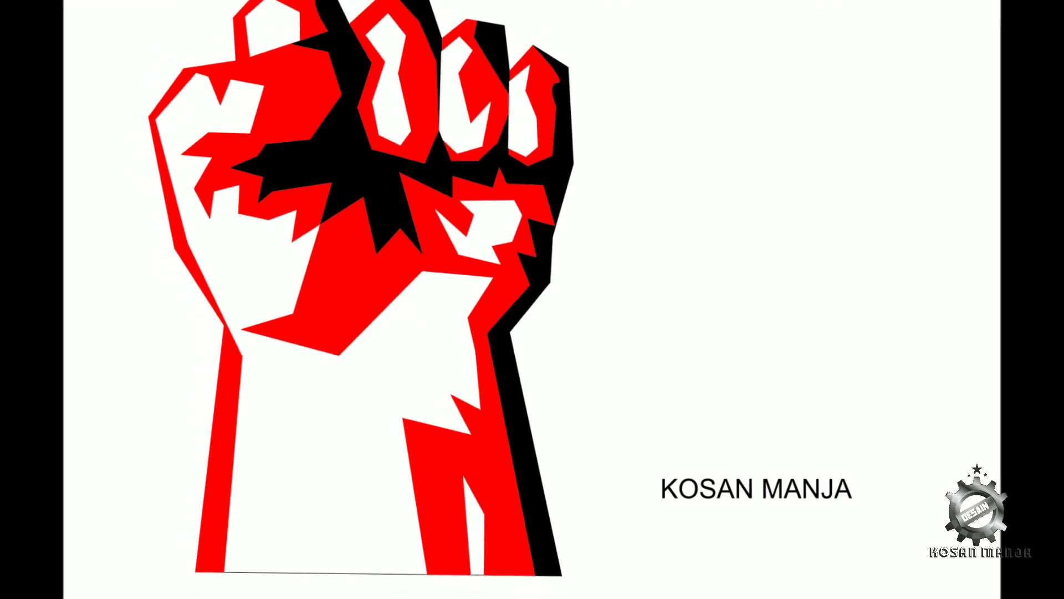